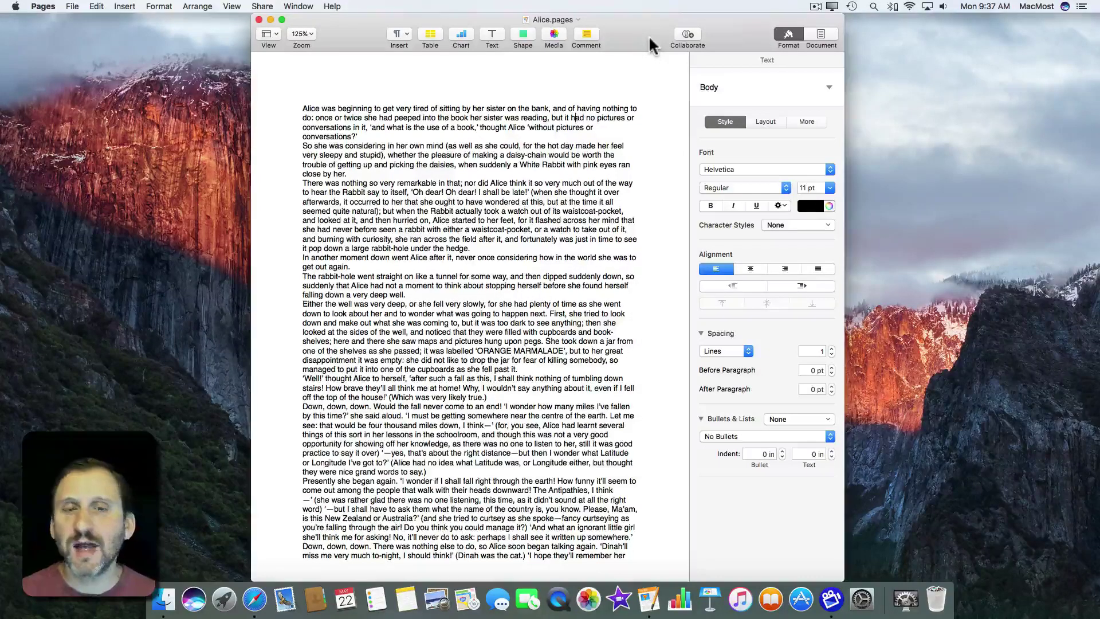
Click into the third paragraph and bring the text Format panel back into the sidebar.
{"action": "mouse_move", "coordinate": [517, 96]}
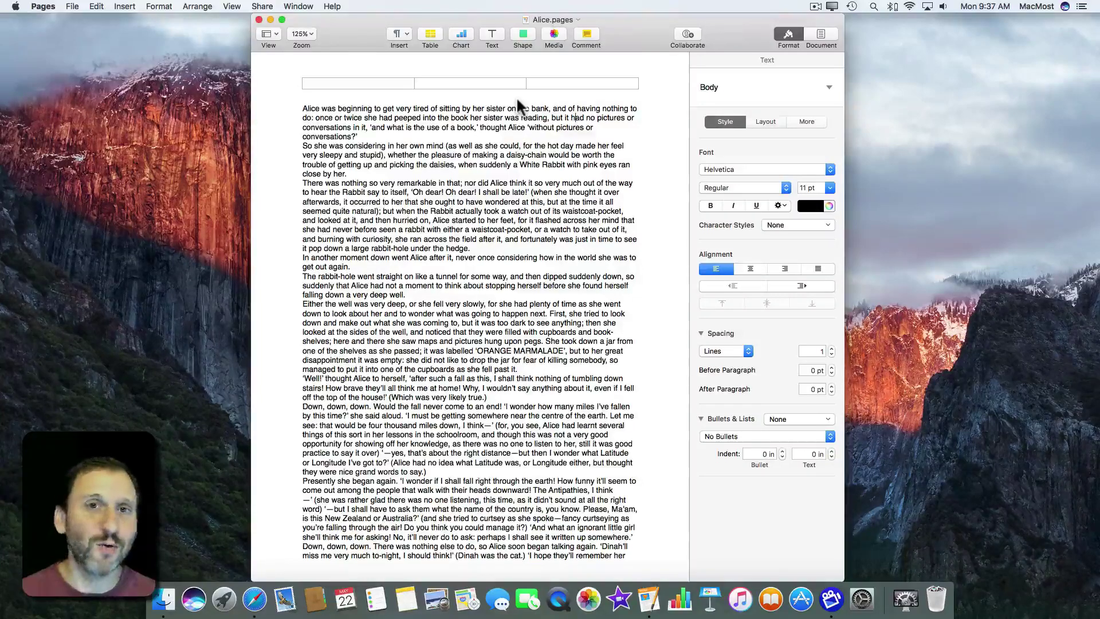
{"action": "left_click", "coordinate": [408, 202]}
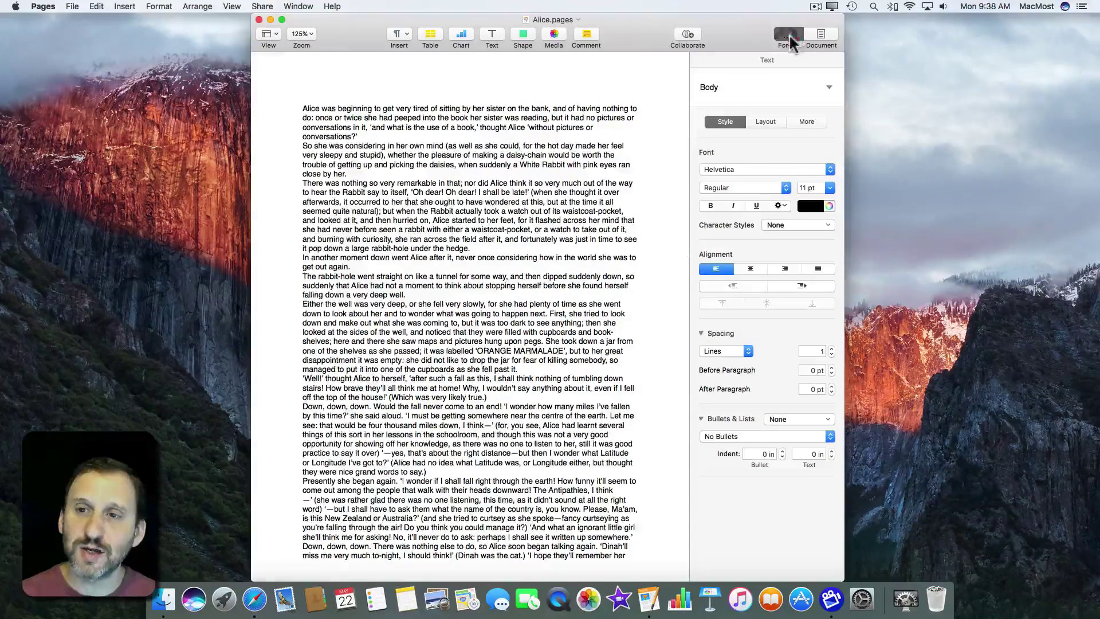
{"action": "left_click", "coordinate": [823, 33]}
{"action": "left_click", "coordinate": [816, 36]}
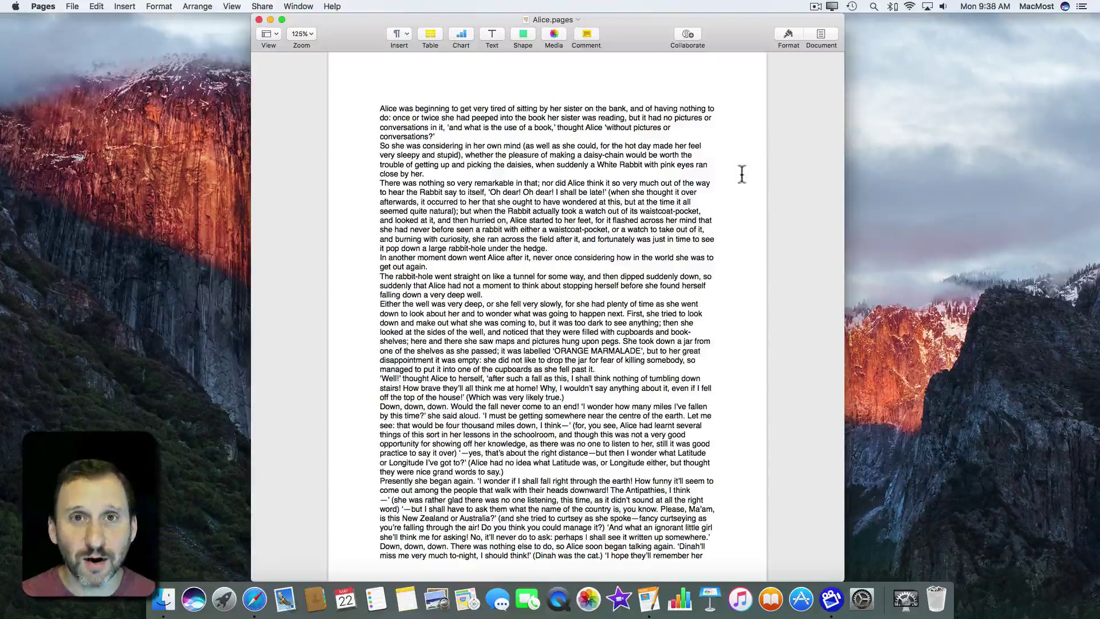
{"action": "left_click", "coordinate": [788, 33]}
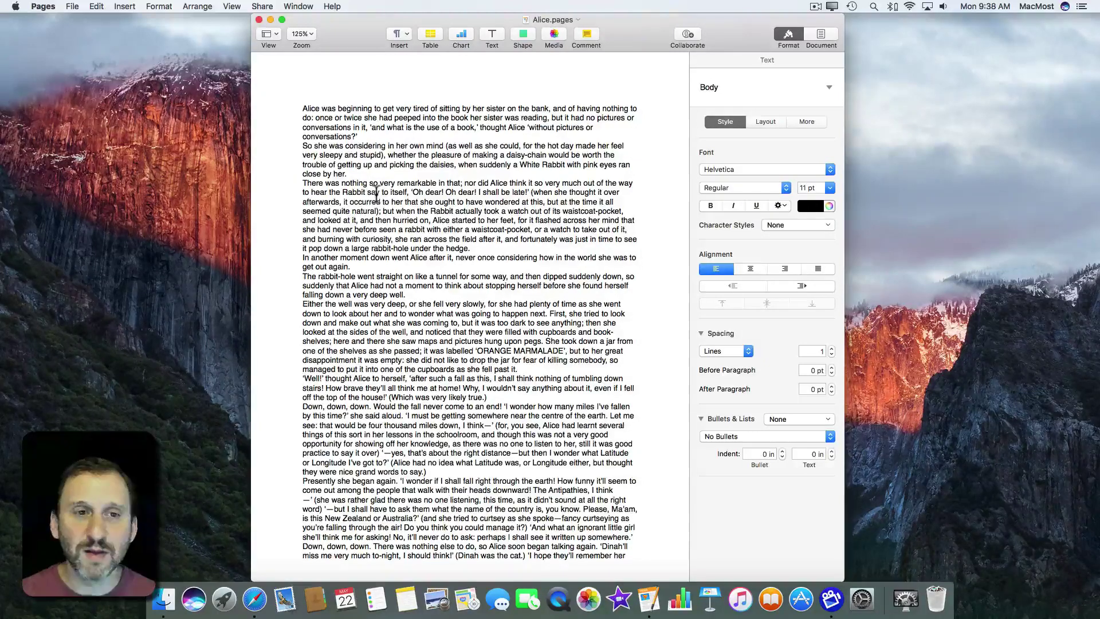
Select all the text and set After Paragraph spacing to 12 pt, then deselect.
{"action": "key", "text": "super+a"}
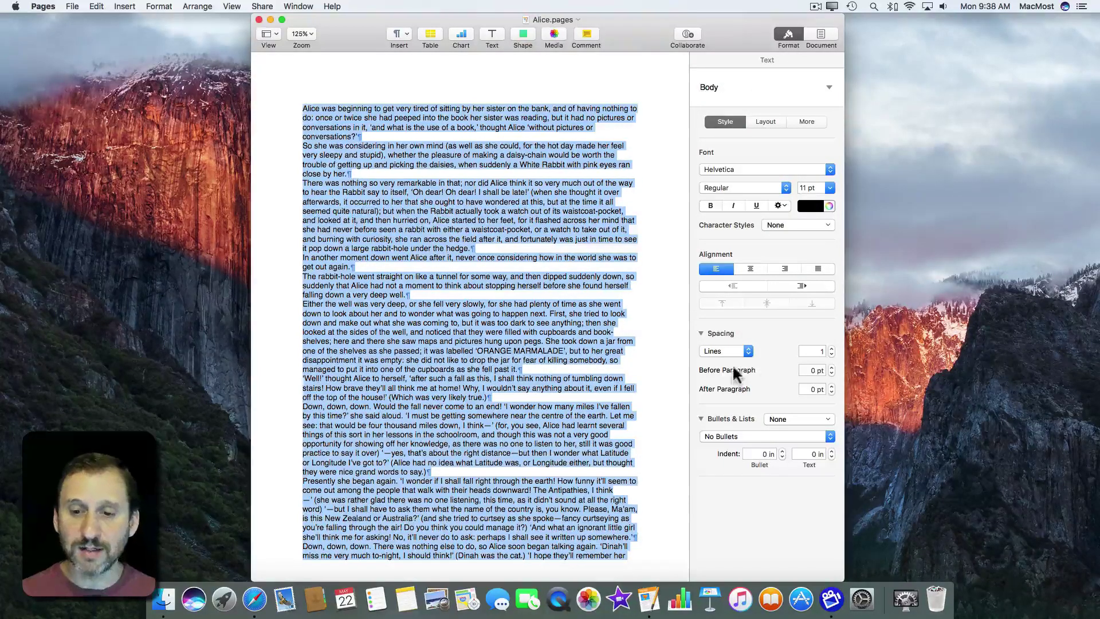
{"action": "left_click", "coordinate": [813, 390]}
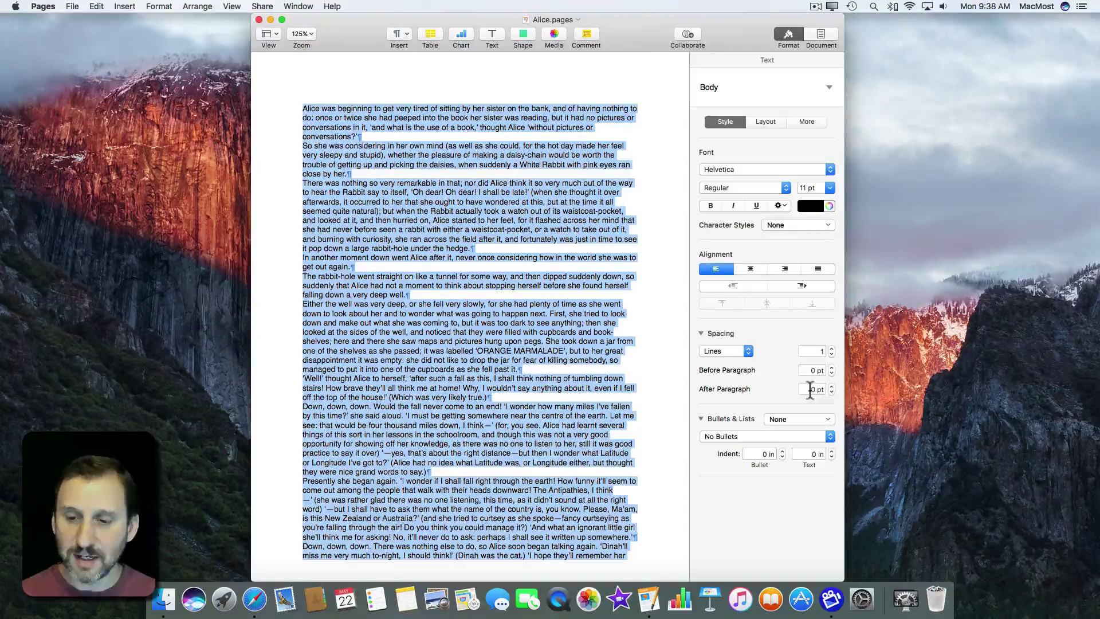
{"action": "type", "text": "12"}
{"action": "key", "text": "Return"}
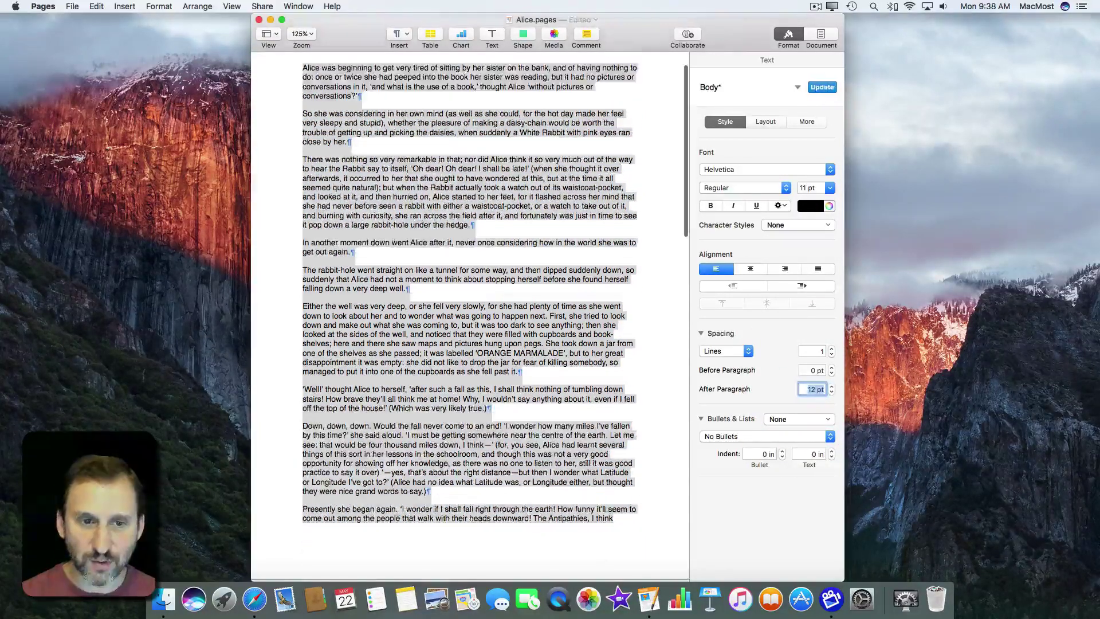
{"action": "scroll", "coordinate": [459, 230], "scroll_direction": "up", "scroll_amount": 2}
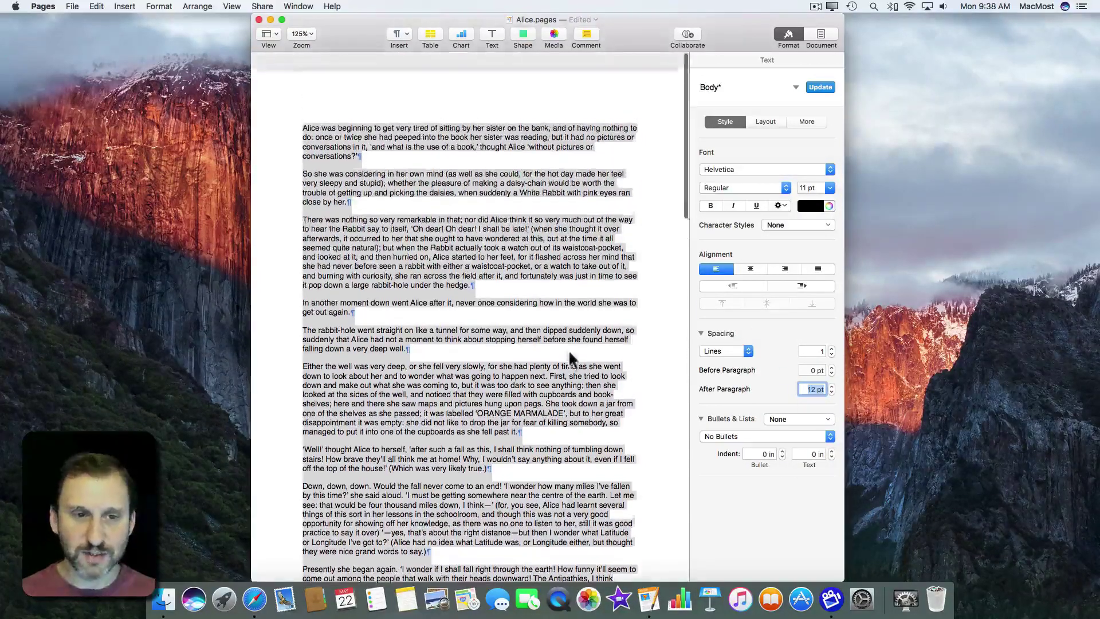
{"action": "left_click", "coordinate": [390, 141]}
{"action": "left_click", "coordinate": [354, 143]}
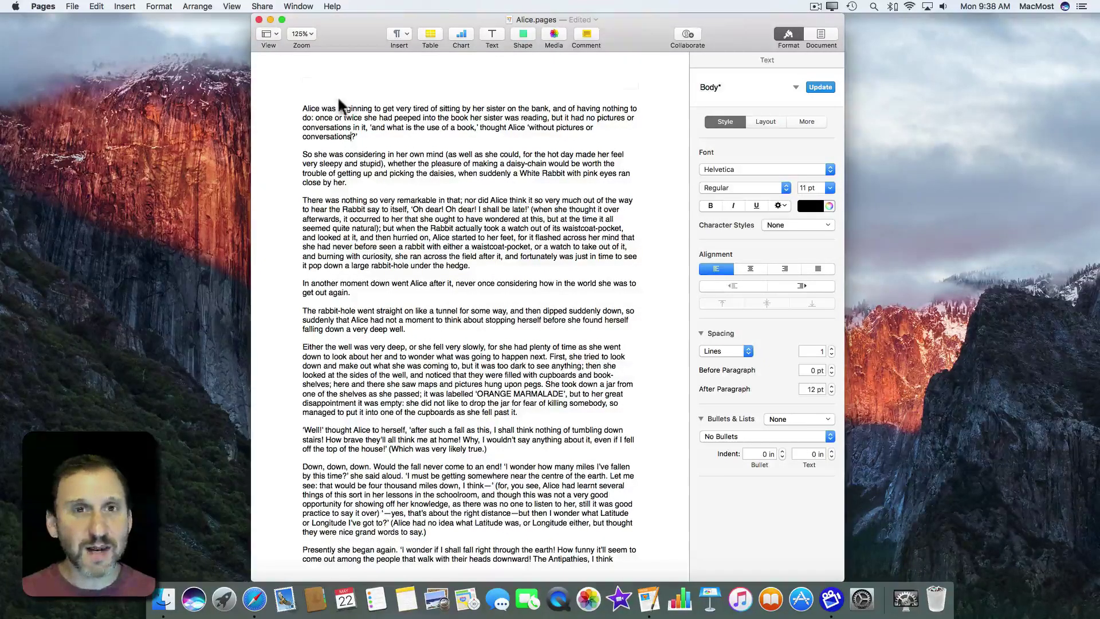
Zoom the page to 200%, then widen the window and shift it left.
{"action": "mouse_move", "coordinate": [322, 78]}
{"action": "left_click", "coordinate": [304, 33]}
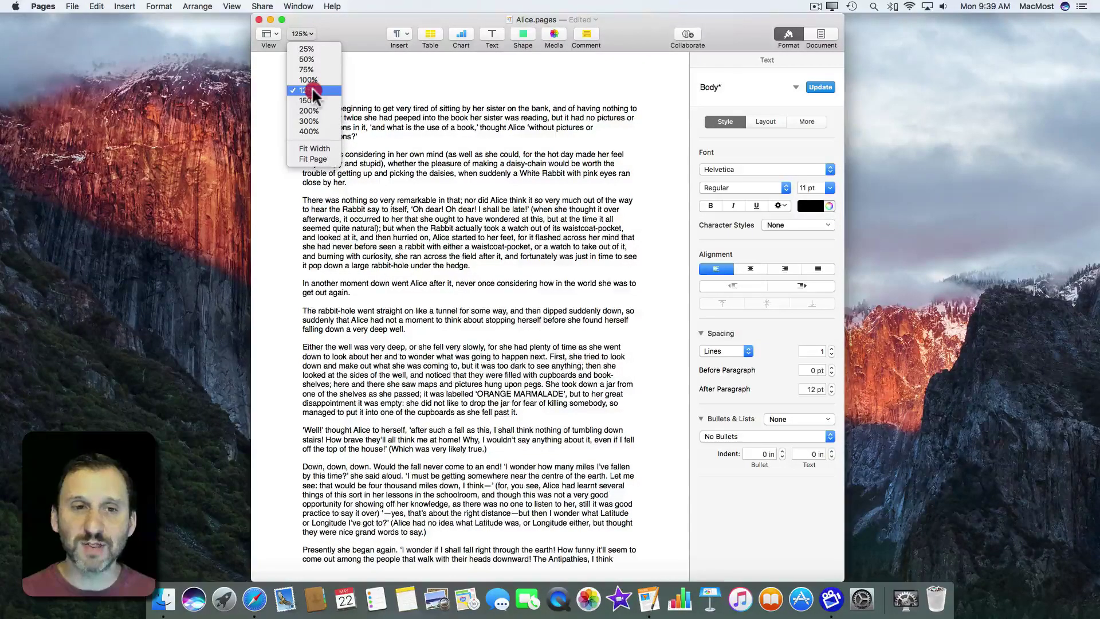
{"action": "left_click", "coordinate": [314, 111]}
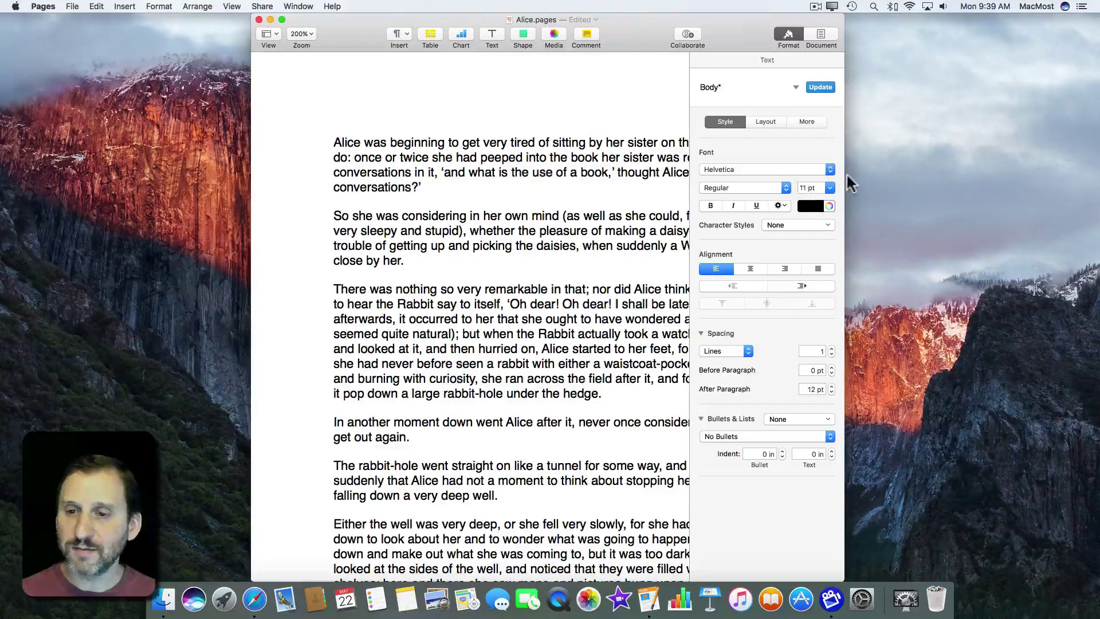
{"action": "left_click_drag", "start_coordinate": [847, 177], "coordinate": [1065, 170]}
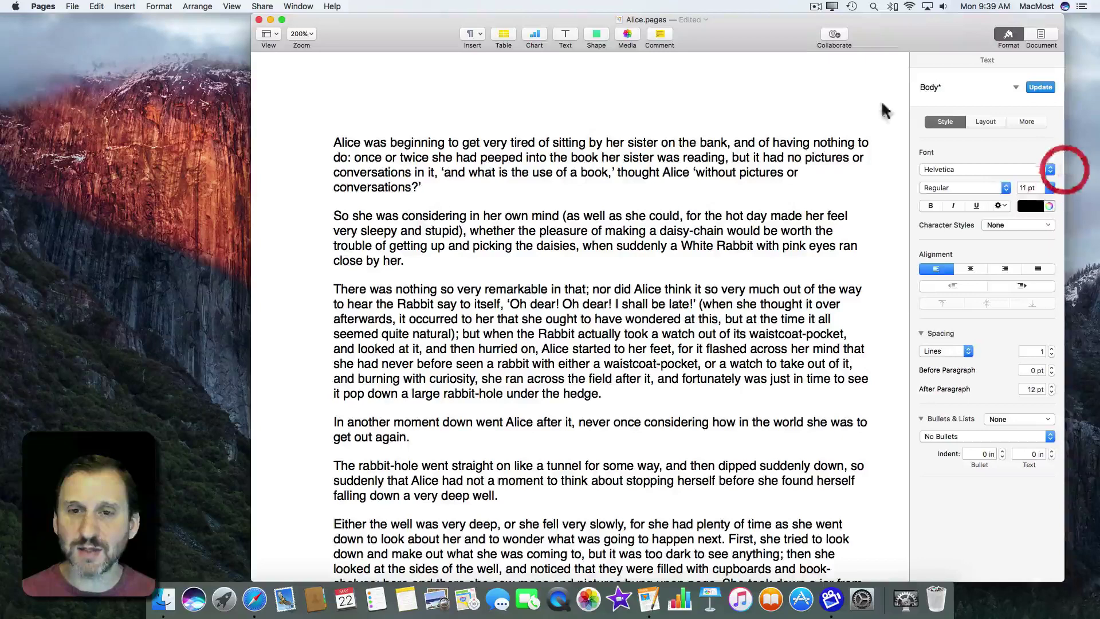
{"action": "left_click_drag", "start_coordinate": [354, 24], "coordinate": [254, 24]}
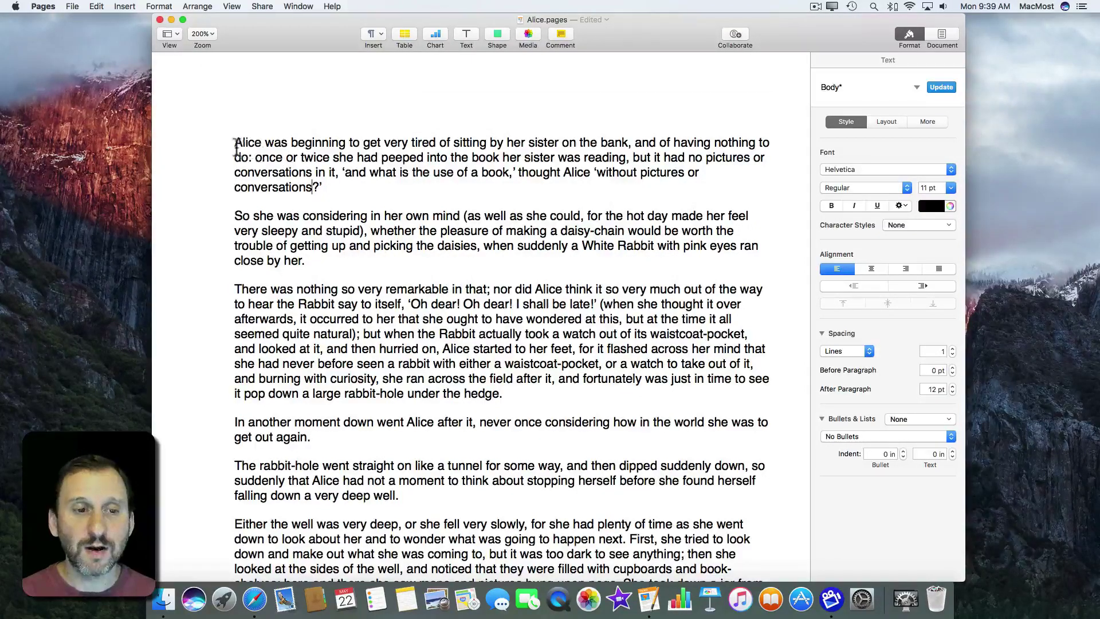
Select all the text and raise the line spacing to 1.1.
{"action": "left_click", "coordinate": [348, 167]}
{"action": "key", "text": "super+a"}
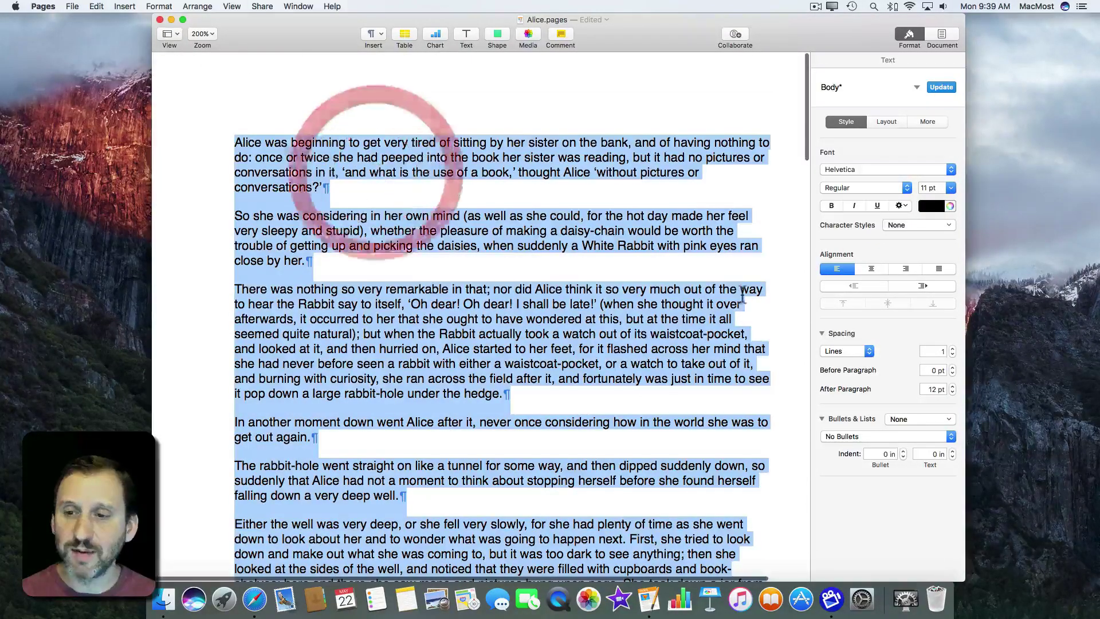
{"action": "left_click", "coordinate": [952, 347]}
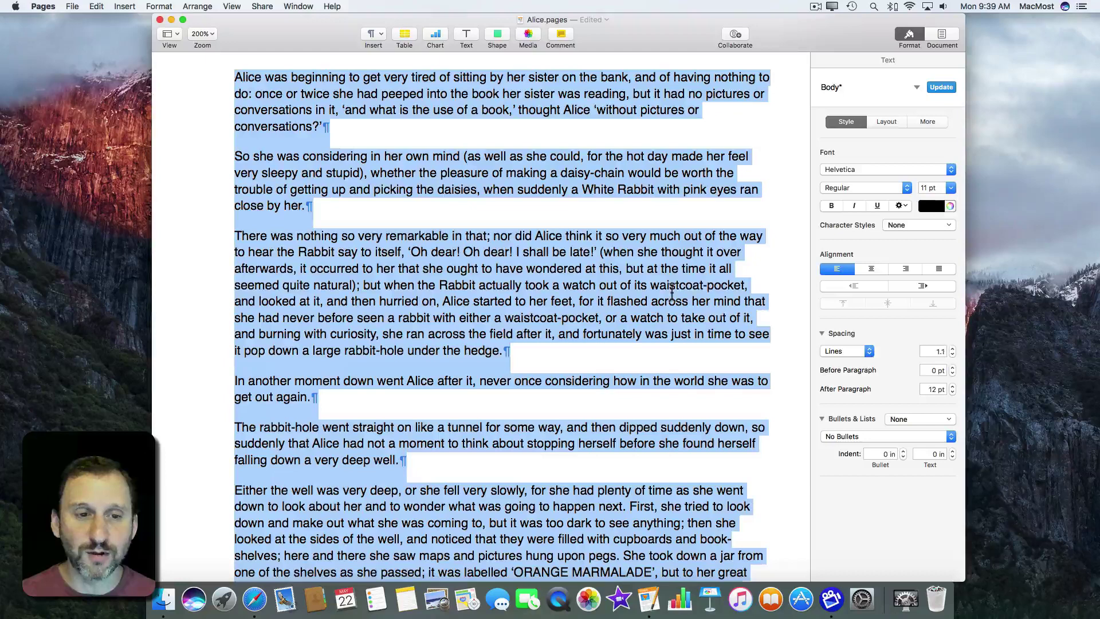
{"action": "left_click", "coordinate": [669, 289]}
{"action": "scroll", "coordinate": [376, 166], "scroll_direction": "up", "scroll_amount": 3}
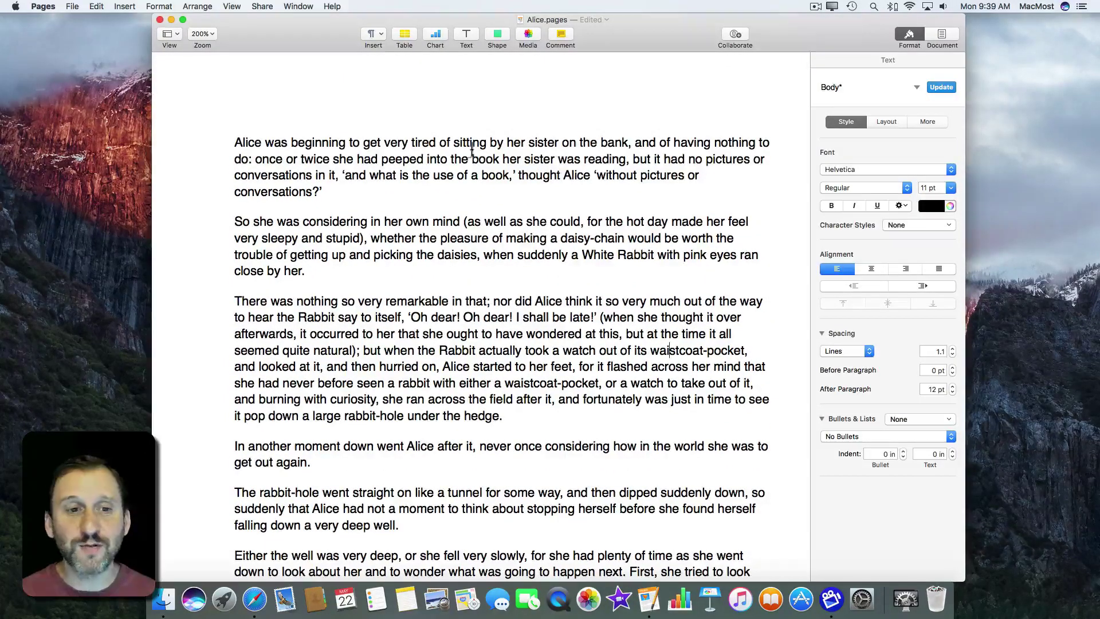
Try Garamond on all the text, then switch back to the sans-serif Helvetica font.
{"action": "left_click", "coordinate": [325, 169]}
{"action": "key", "text": "super+a"}
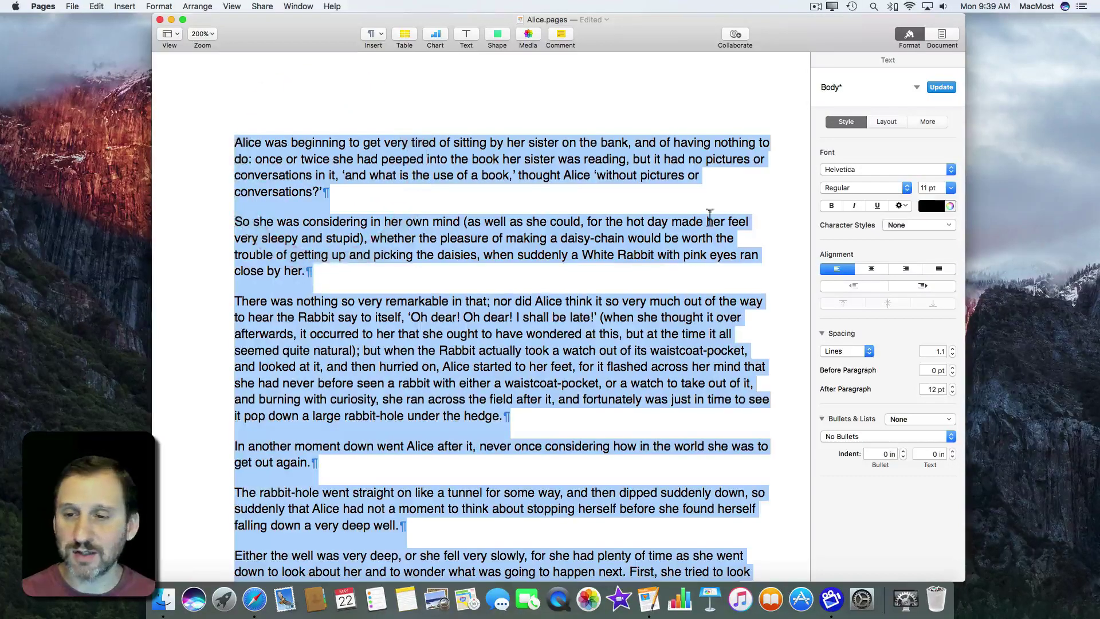
{"action": "left_click", "coordinate": [849, 170]}
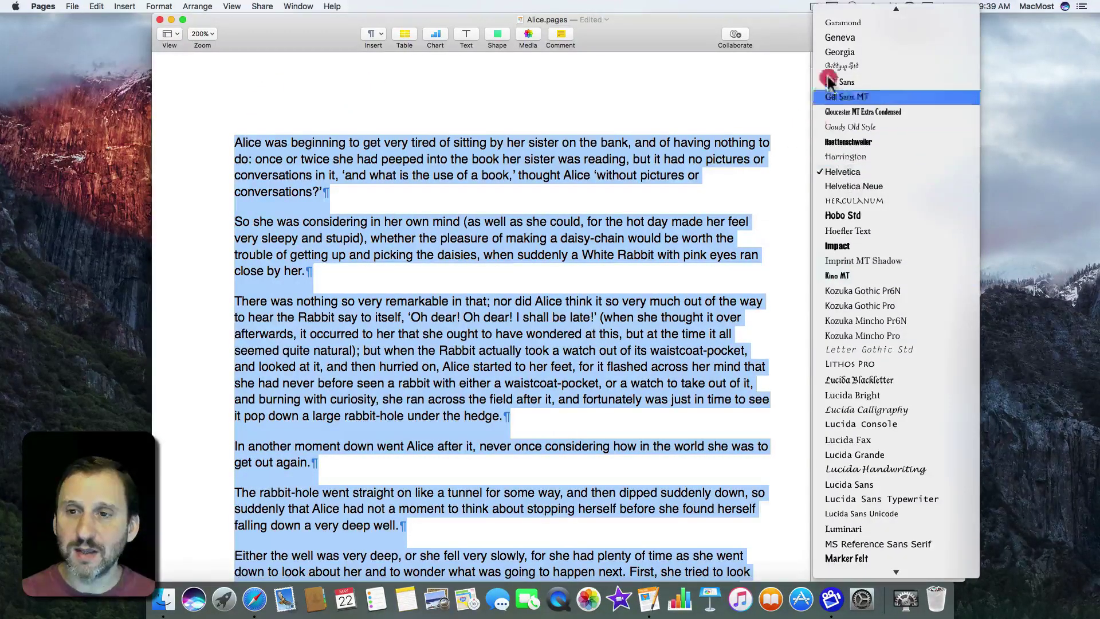
{"action": "left_click", "coordinate": [852, 35]}
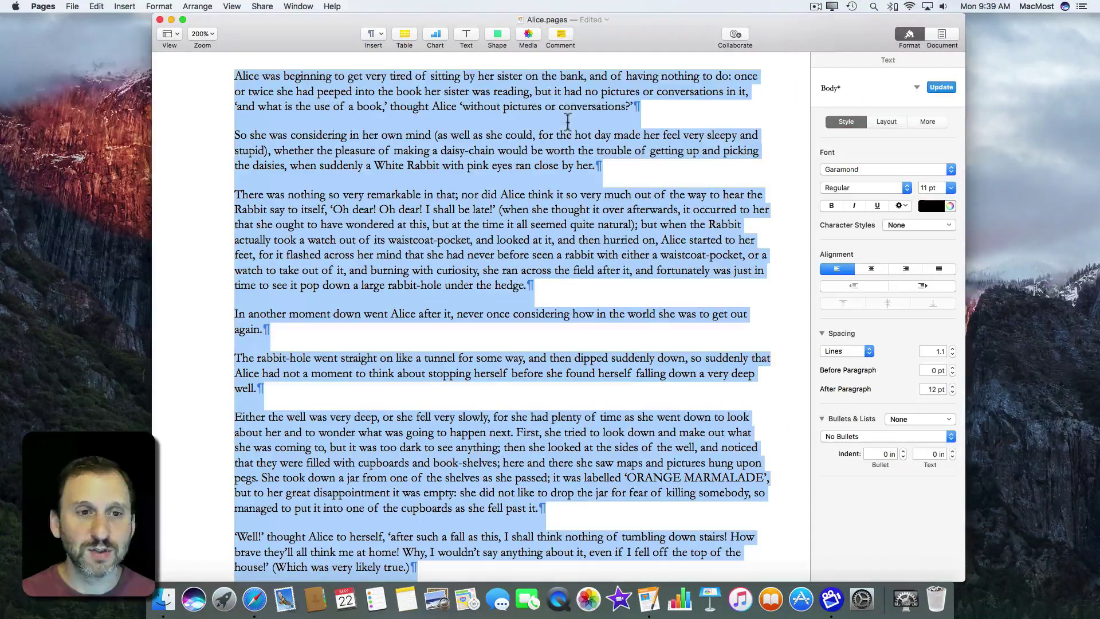
{"action": "left_click", "coordinate": [871, 171]}
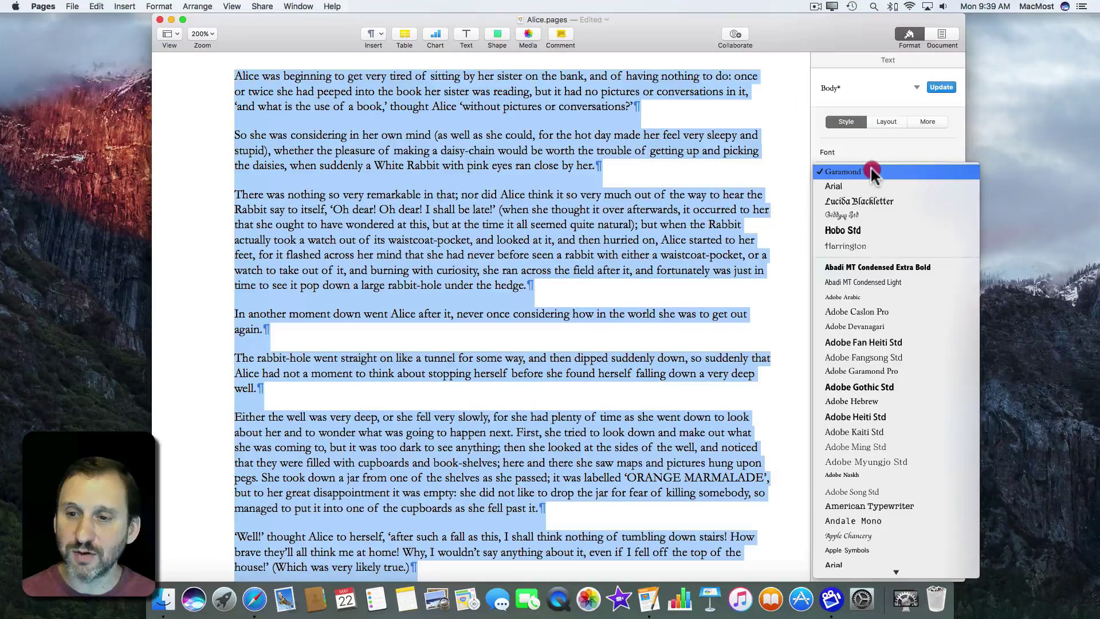
{"action": "left_click", "coordinate": [871, 185]}
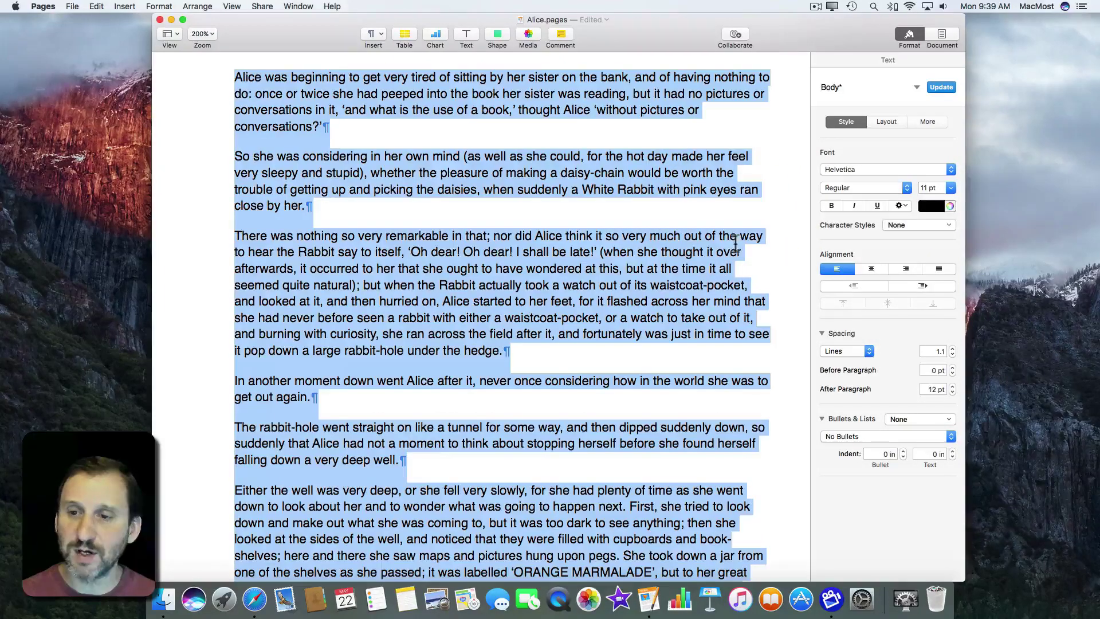
{"action": "left_click", "coordinate": [446, 221]}
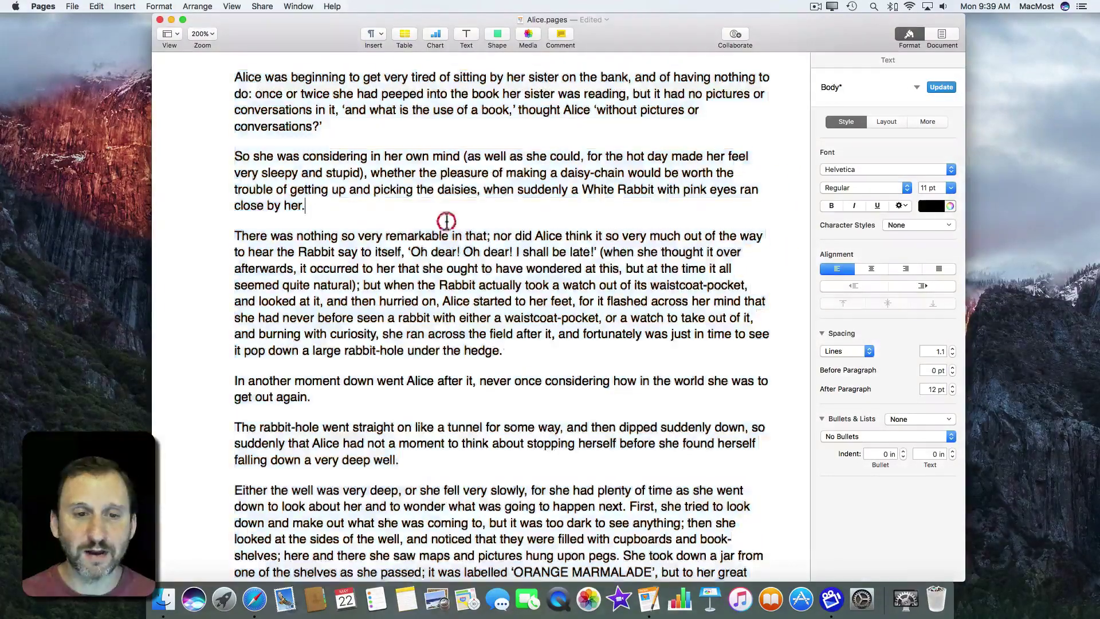
{"action": "scroll", "coordinate": [447, 221], "scroll_direction": "up", "scroll_amount": 3}
Choose Turn Hiding On from the Dock divider's right-click menu.
{"action": "mouse_move", "coordinate": [582, 101]}
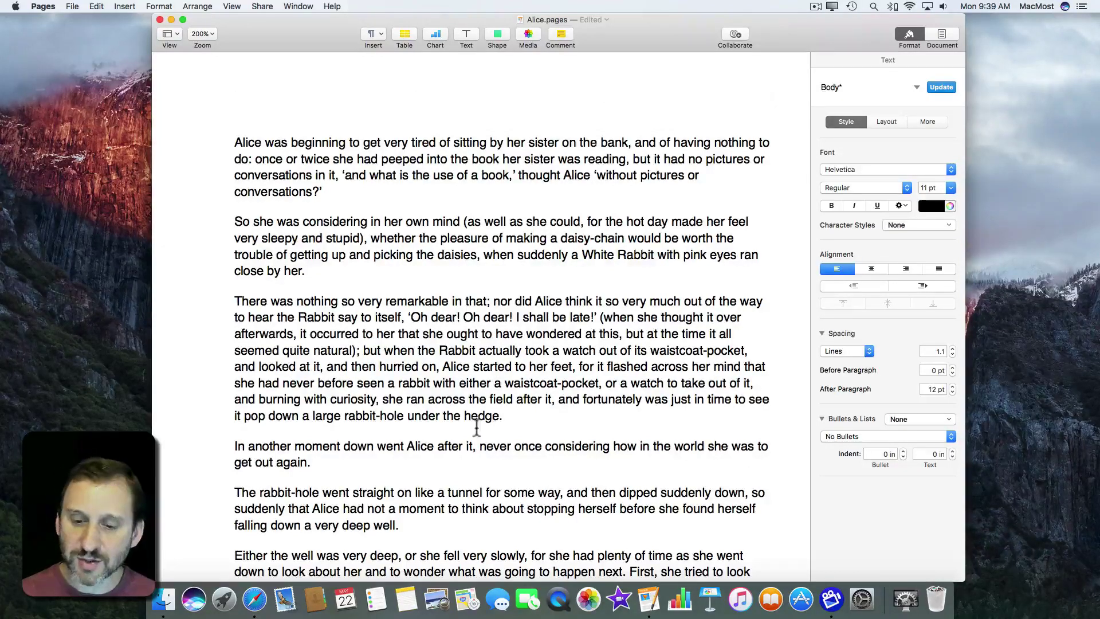
{"action": "right_click", "coordinate": [883, 596]}
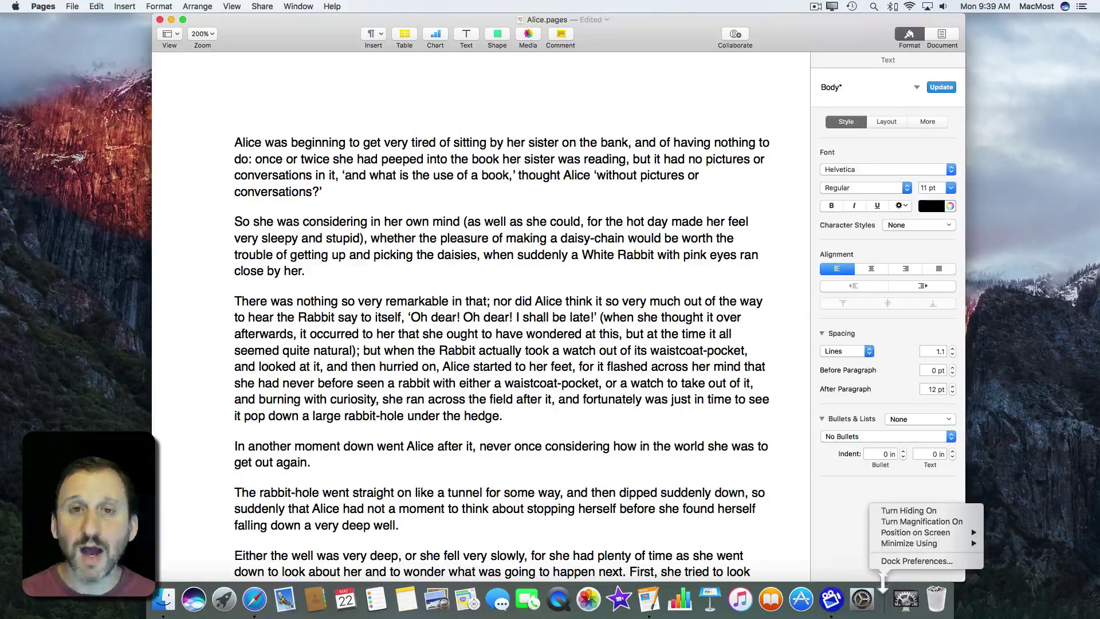
{"action": "left_click", "coordinate": [898, 510]}
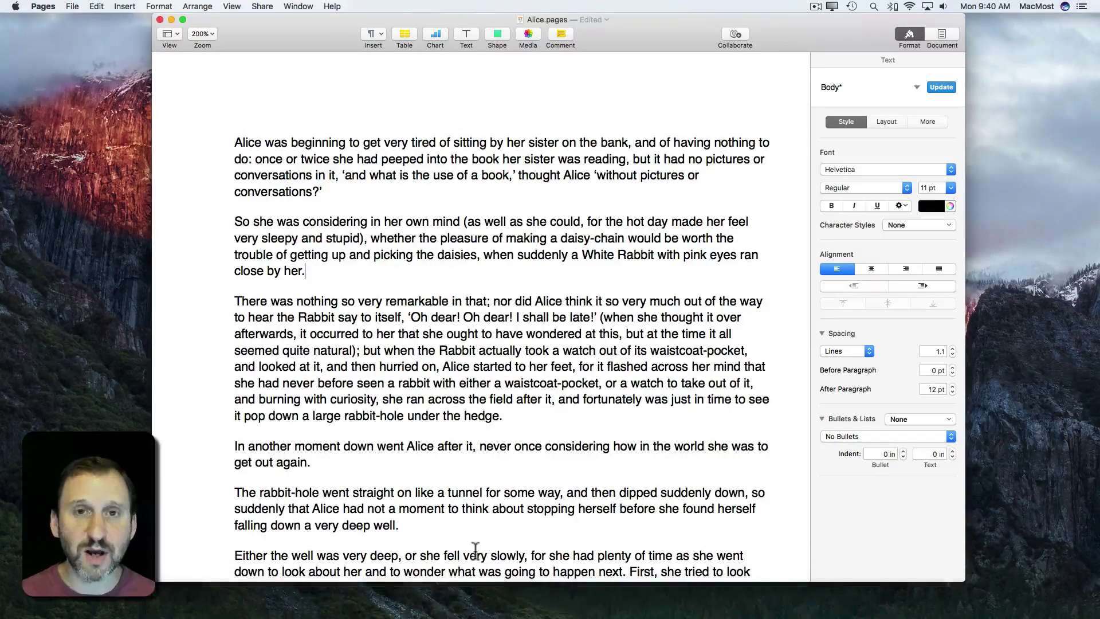
{"action": "mouse_move", "coordinate": [467, 615]}
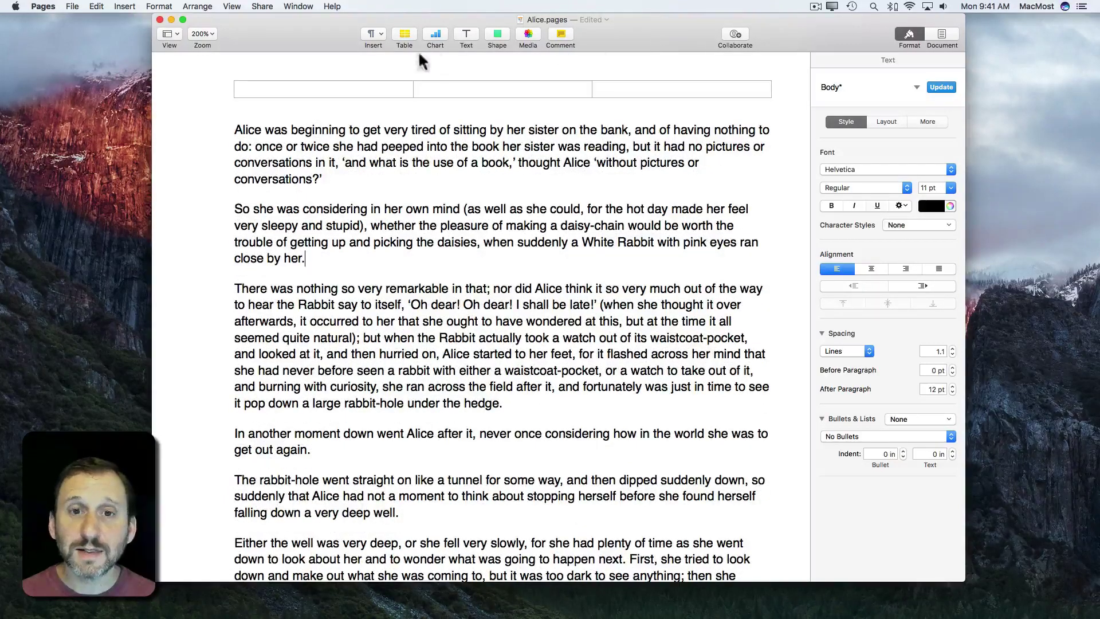
Close the Format sidebar and choose View > Hide Toolbar.
{"action": "left_click", "coordinate": [907, 33]}
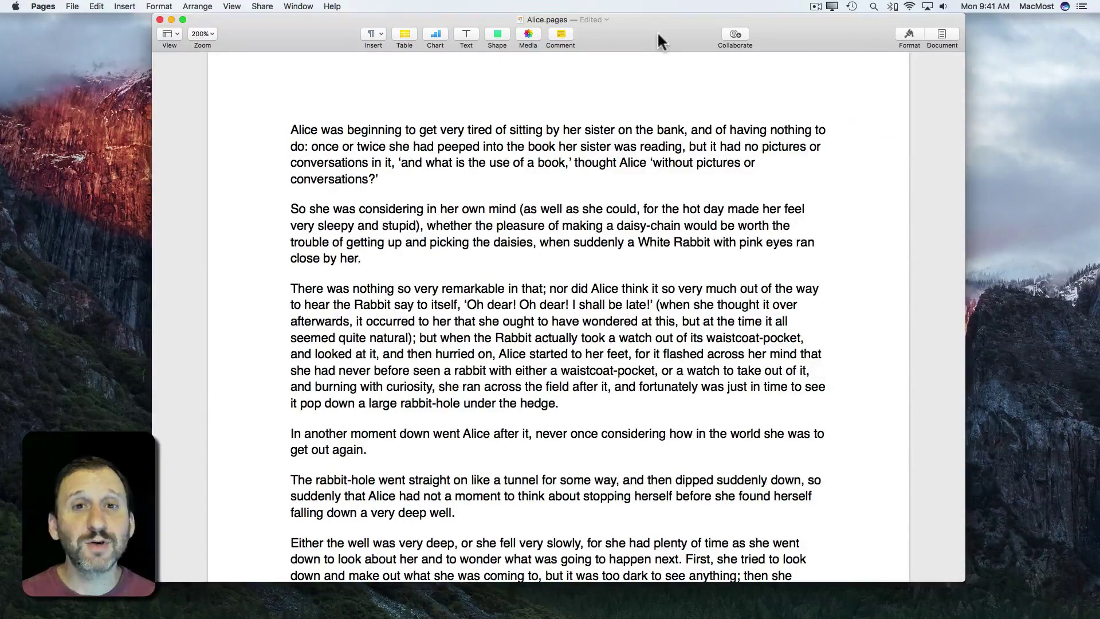
{"action": "left_click", "coordinate": [232, 6]}
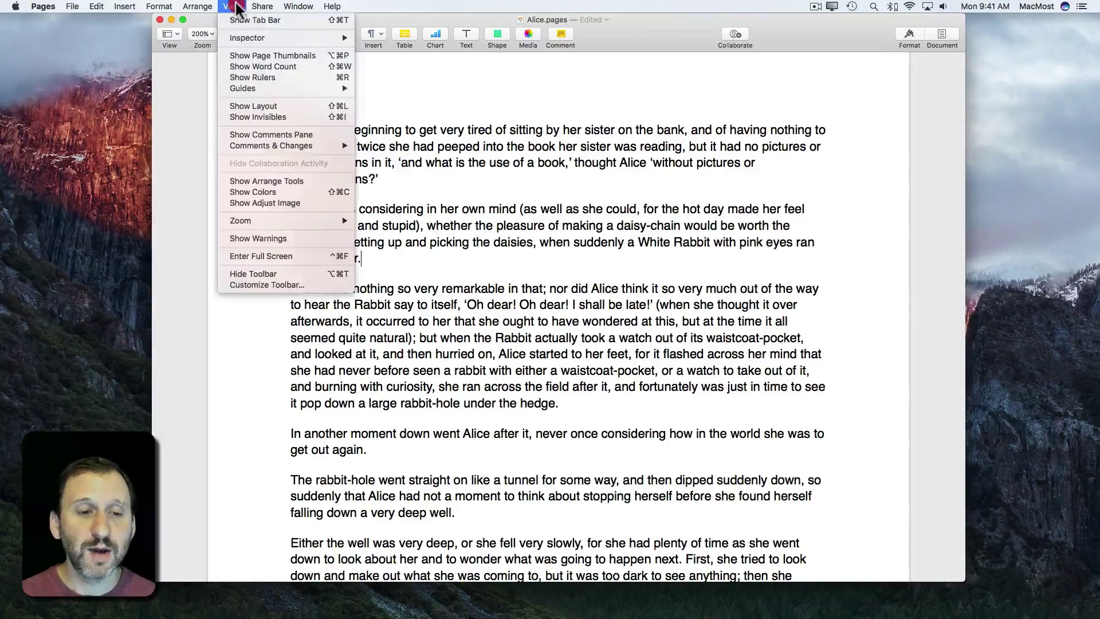
{"action": "left_click", "coordinate": [263, 274]}
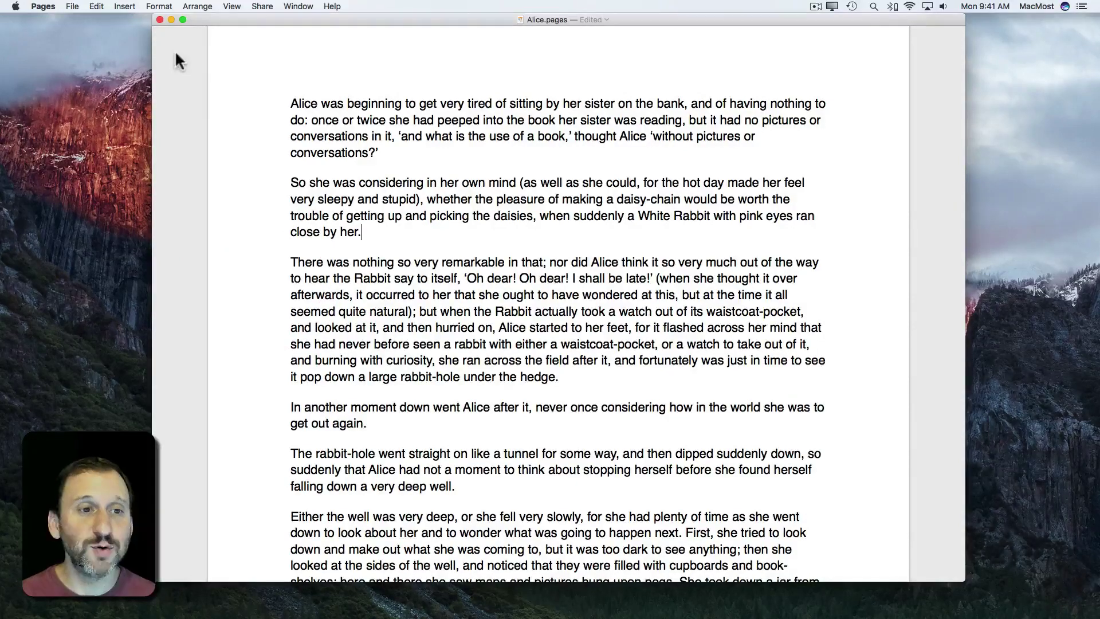
Switch the Alice window to full screen and scroll through the text.
{"action": "left_click", "coordinate": [183, 20]}
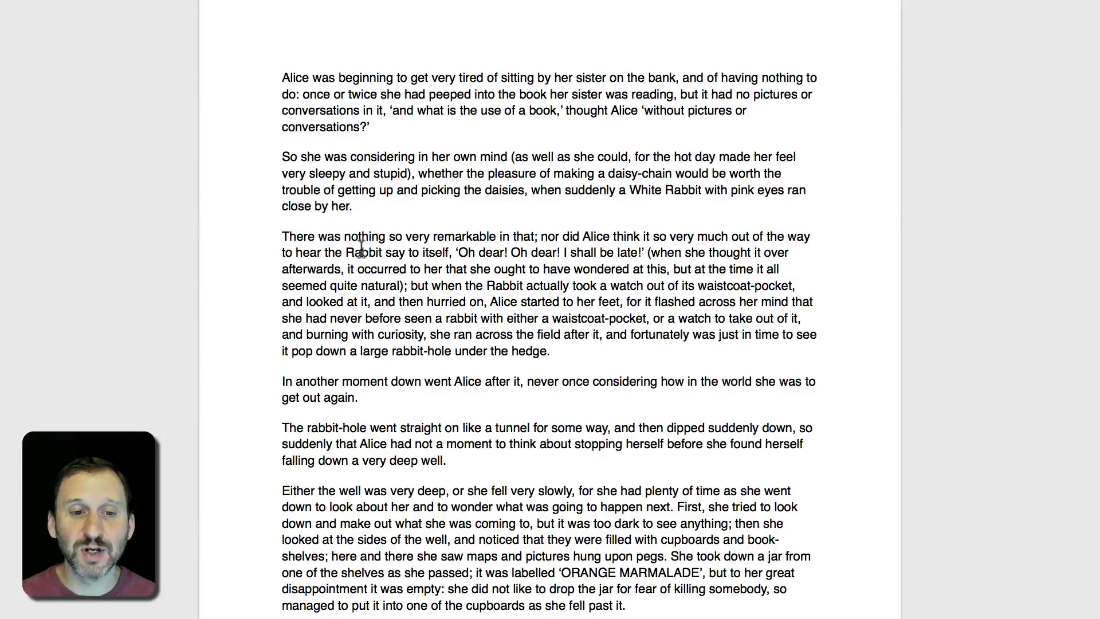
{"action": "scroll", "coordinate": [361, 249], "scroll_direction": "down", "scroll_amount": 10}
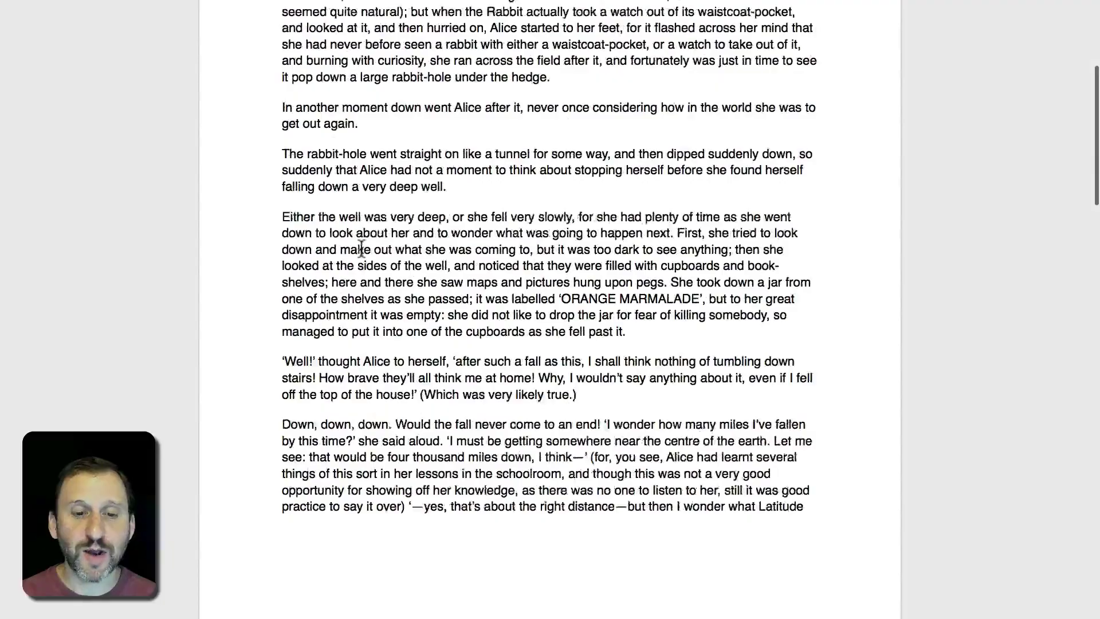
{"action": "scroll", "coordinate": [361, 249], "scroll_direction": "down", "scroll_amount": 3}
{"action": "scroll", "coordinate": [361, 249], "scroll_direction": "up", "scroll_amount": 12}
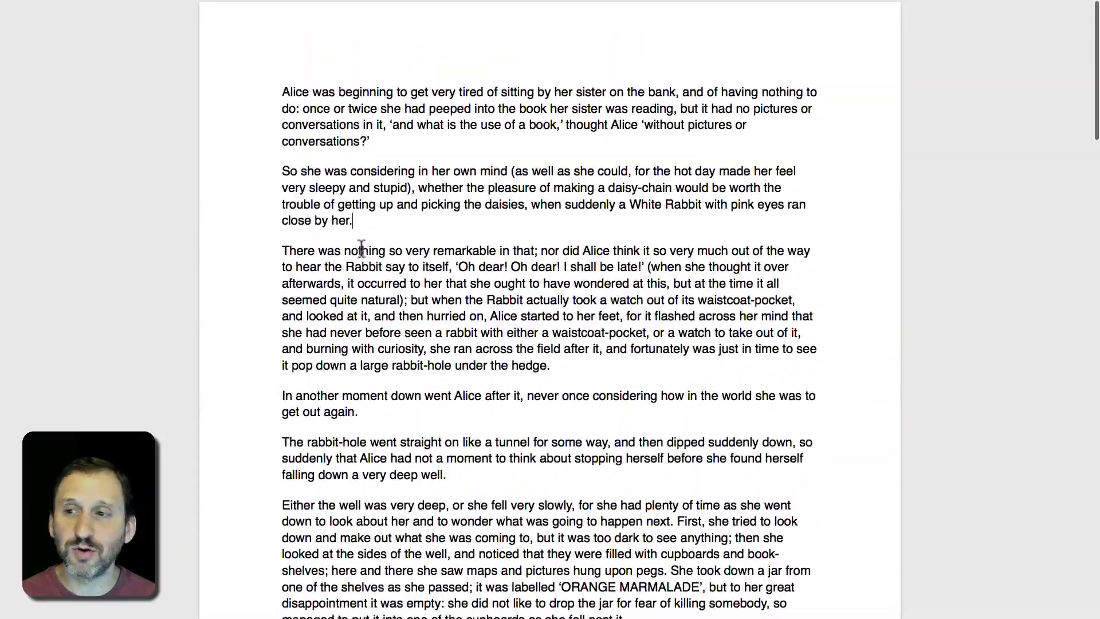
{"action": "scroll", "coordinate": [361, 249], "scroll_direction": "down", "scroll_amount": 8}
{"action": "scroll", "coordinate": [361, 249], "scroll_direction": "up", "scroll_amount": 6}
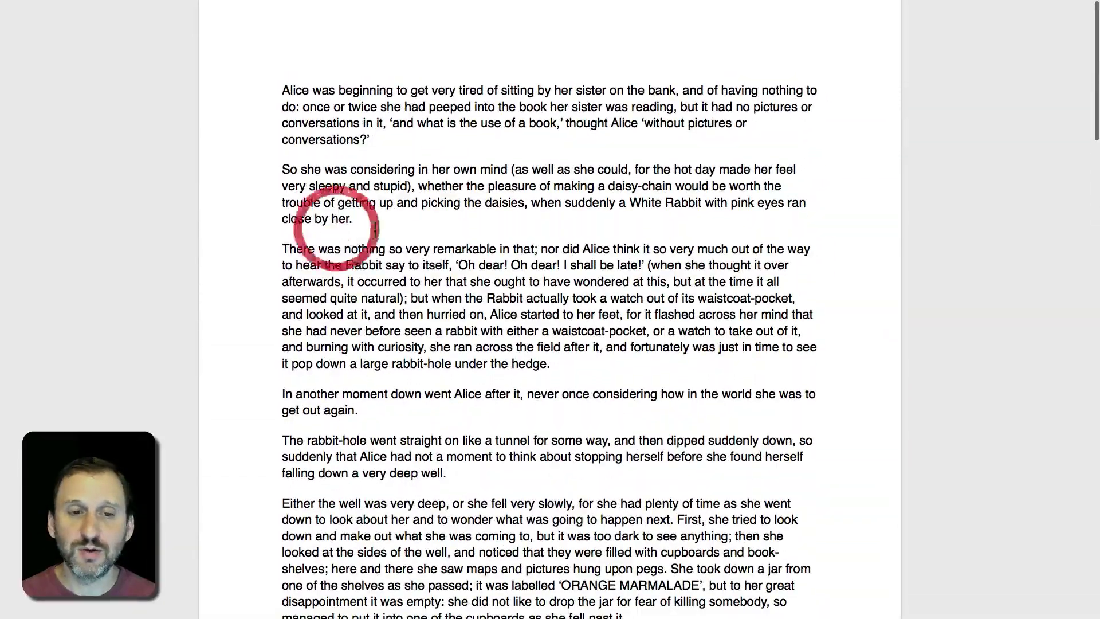
{"action": "left_click", "coordinate": [412, 267]}
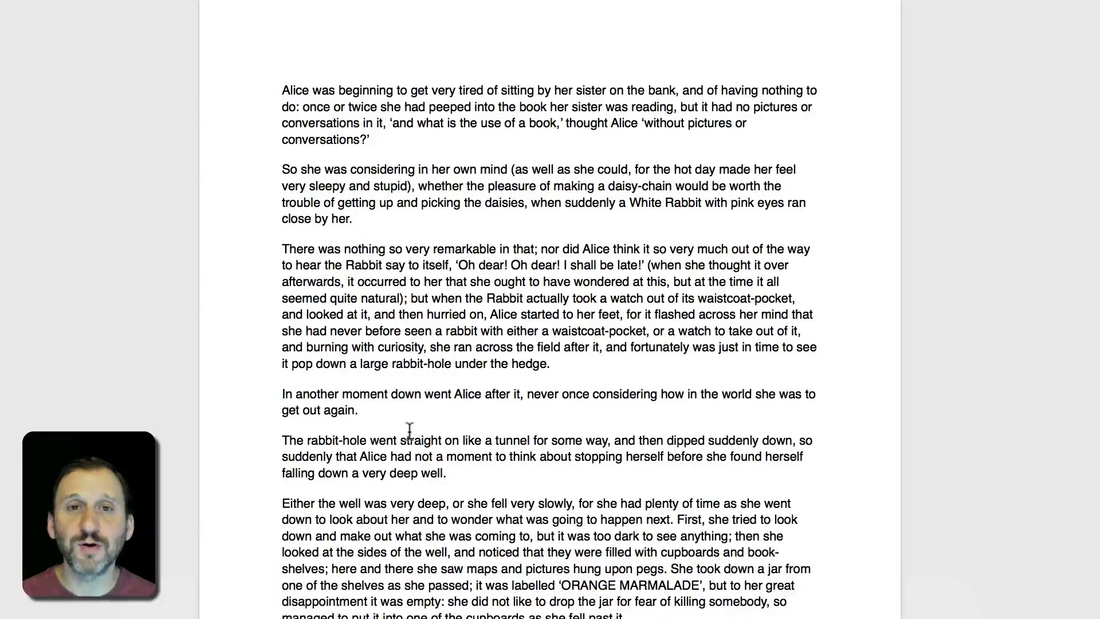
Show the toolbar again from the View menu in full-screen mode.
{"action": "mouse_move", "coordinate": [367, 3]}
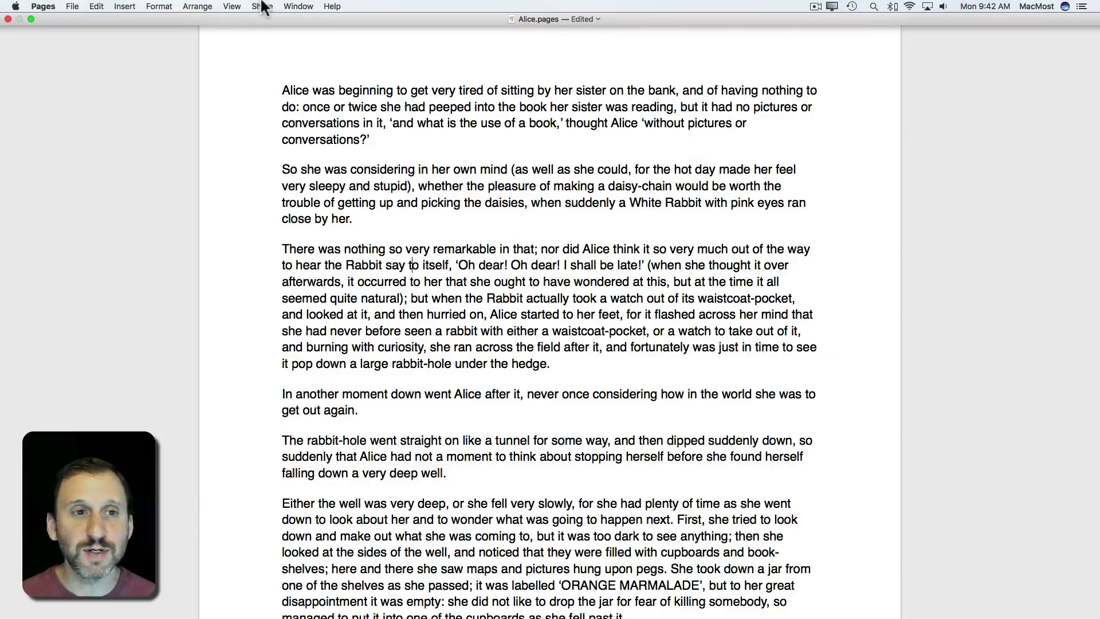
{"action": "left_click", "coordinate": [229, 7]}
{"action": "left_click", "coordinate": [262, 218]}
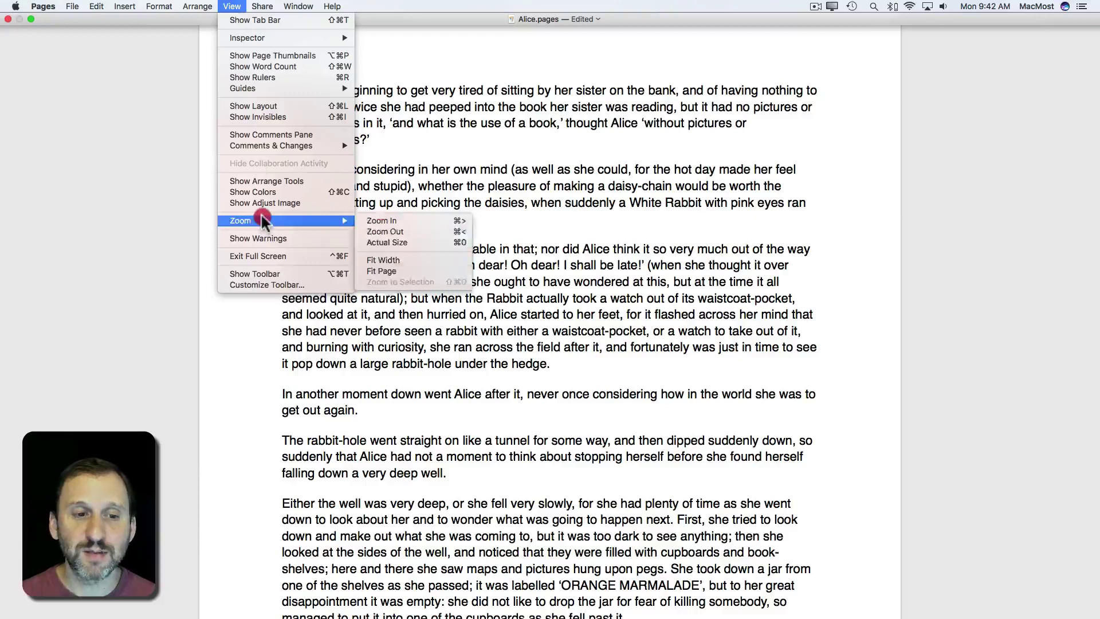
{"action": "left_click", "coordinate": [270, 274]}
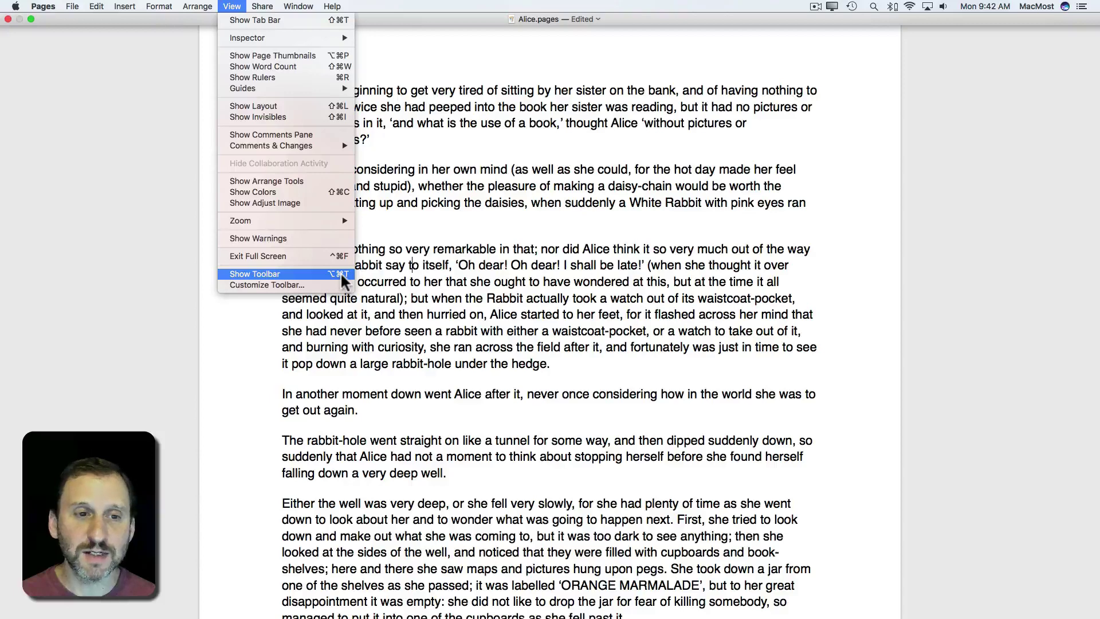
{"action": "left_click", "coordinate": [341, 276]}
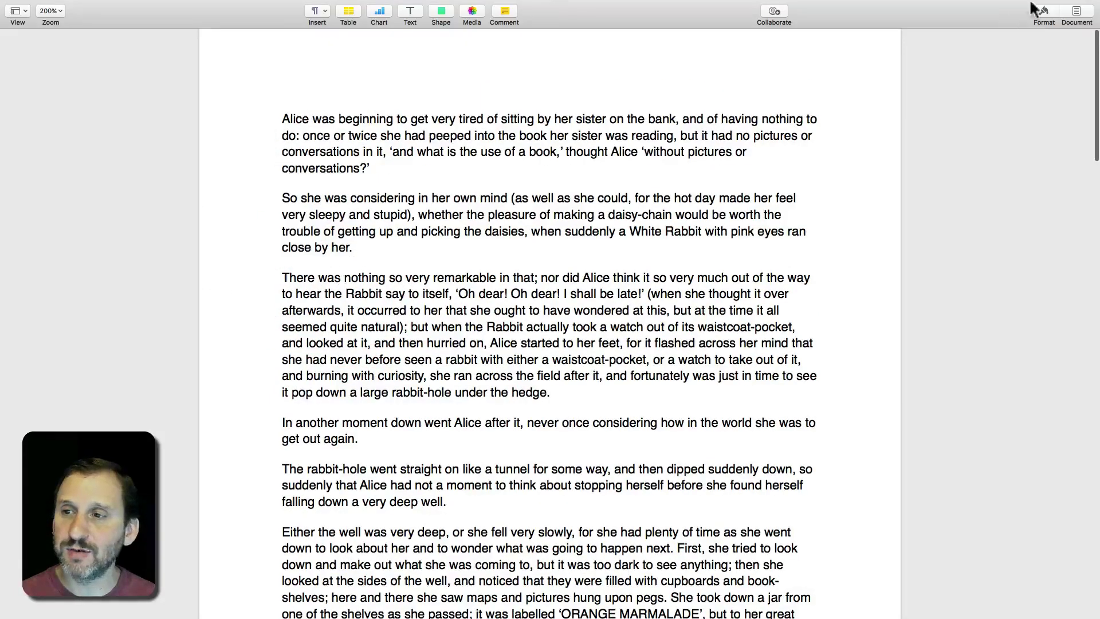
Open the Format sidebar, then close it again.
{"action": "left_click", "coordinate": [1032, 6]}
{"action": "left_click", "coordinate": [1043, 32]}
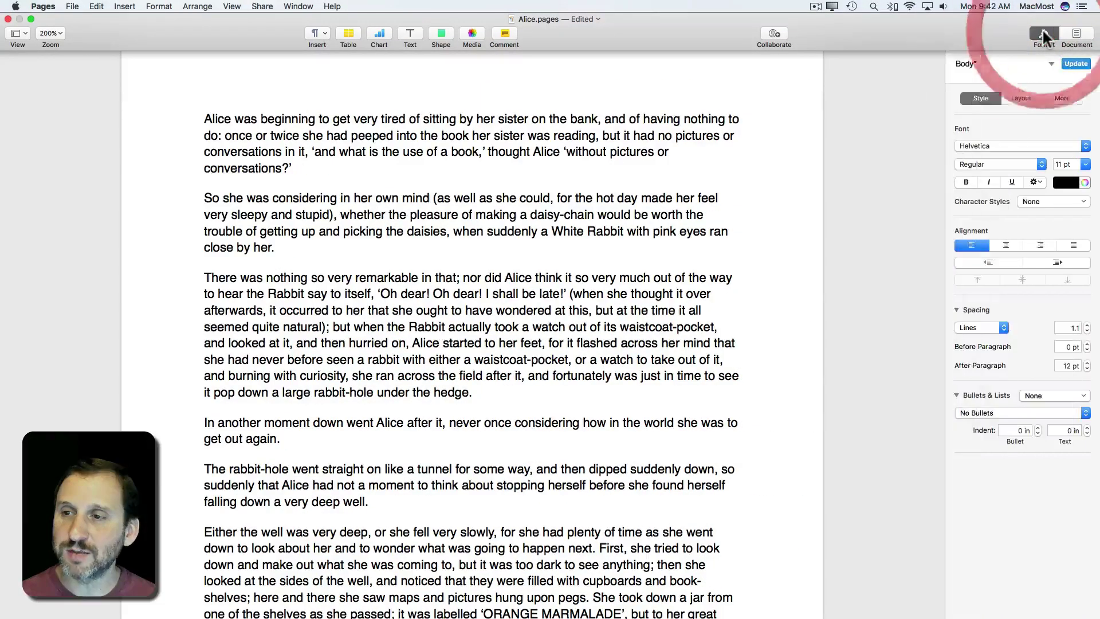
{"action": "left_click", "coordinate": [1043, 33]}
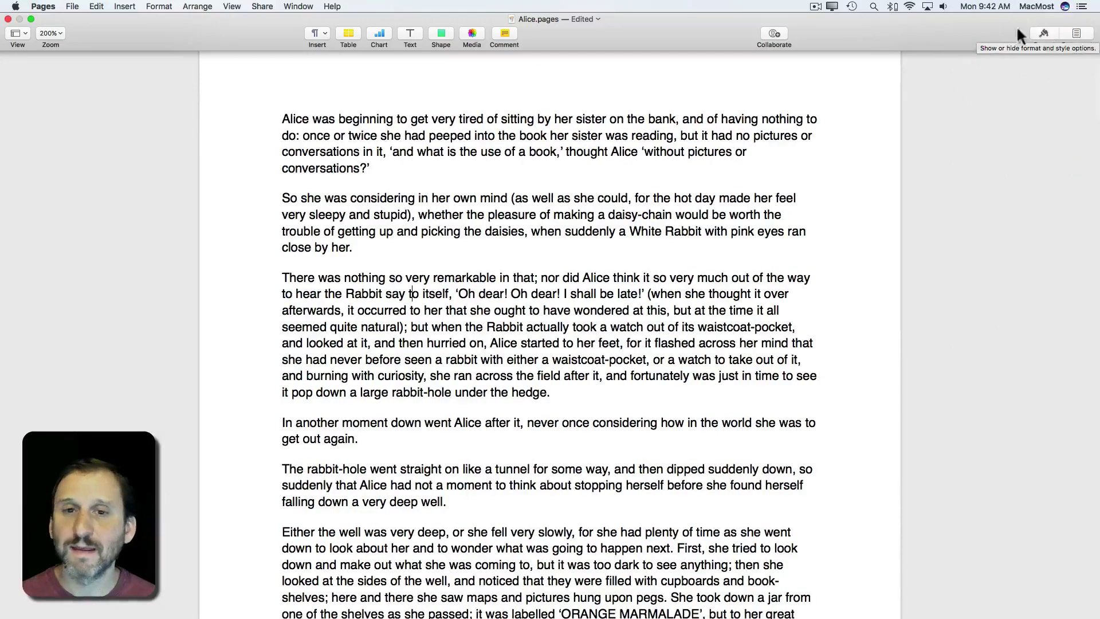
Hide the toolbar, then show and hide the page thumbnails from the View menu.
{"action": "left_click", "coordinate": [235, 6]}
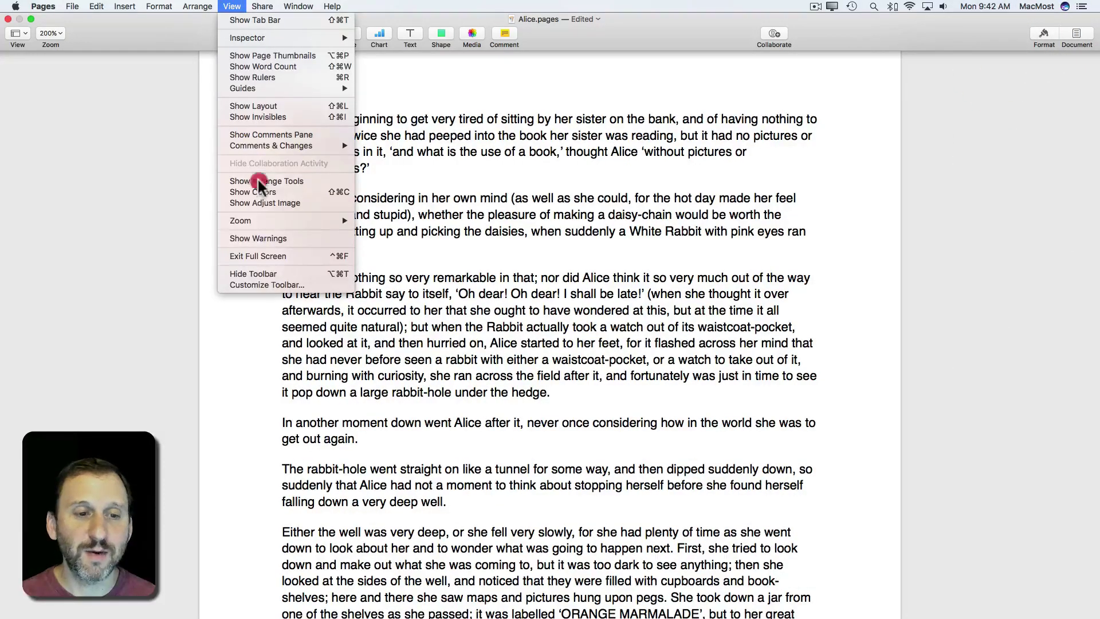
{"action": "left_click", "coordinate": [241, 274]}
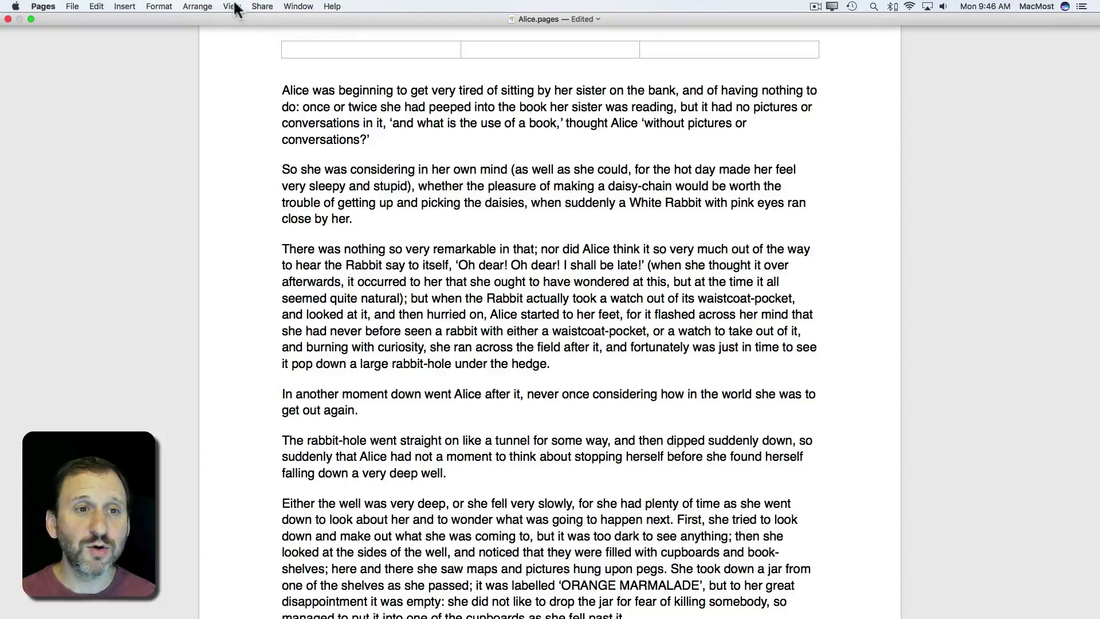
{"action": "left_click", "coordinate": [234, 5]}
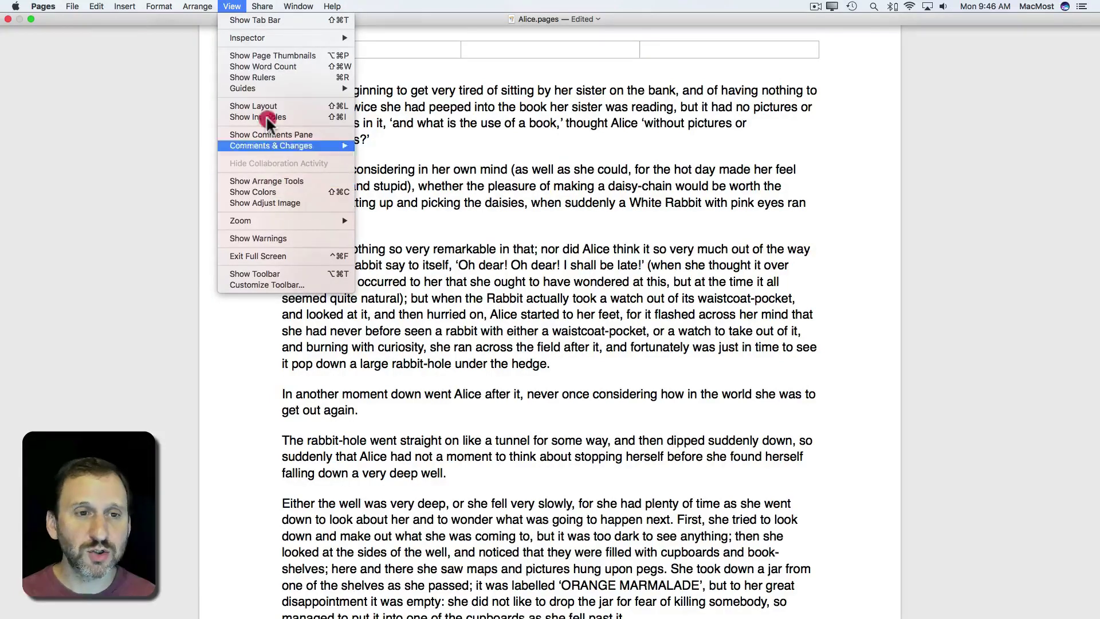
{"action": "left_click", "coordinate": [264, 56]}
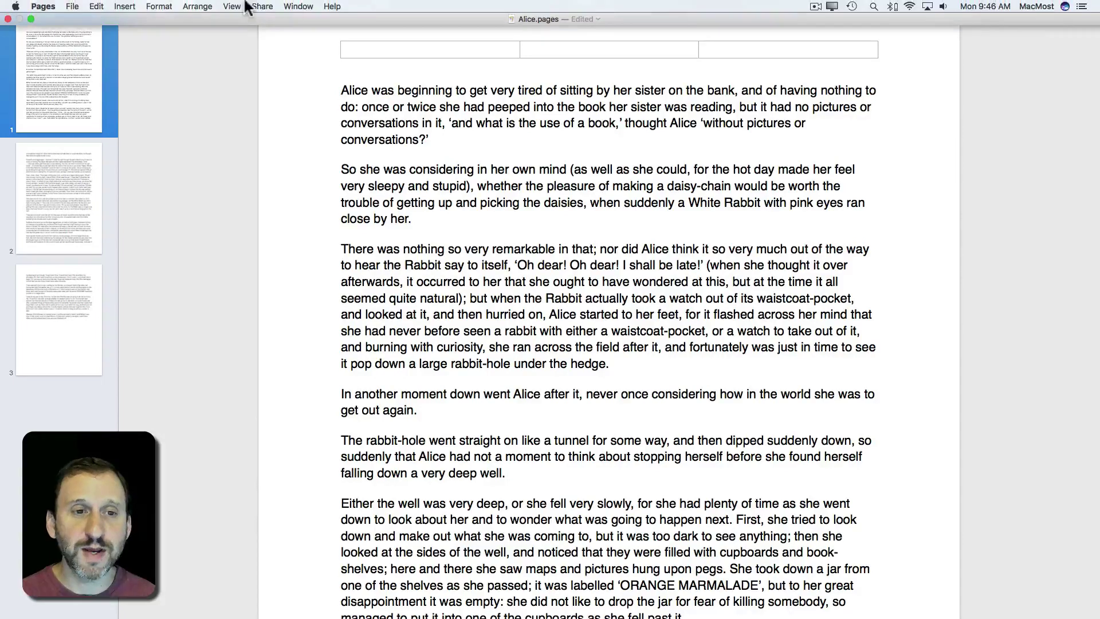
{"action": "left_click", "coordinate": [231, 6]}
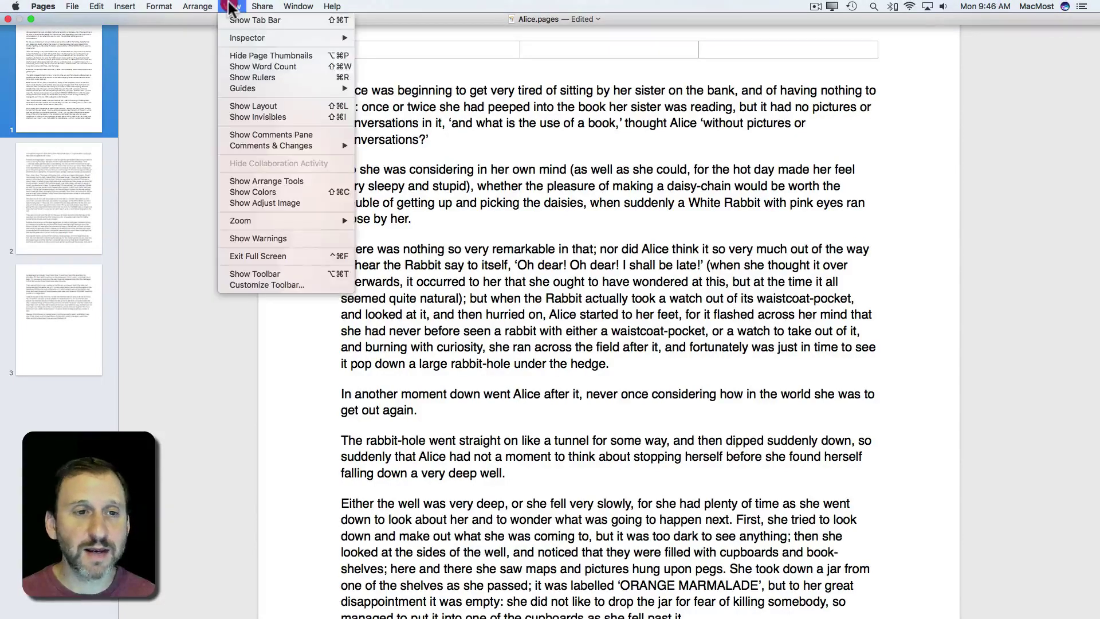
{"action": "left_click", "coordinate": [245, 55]}
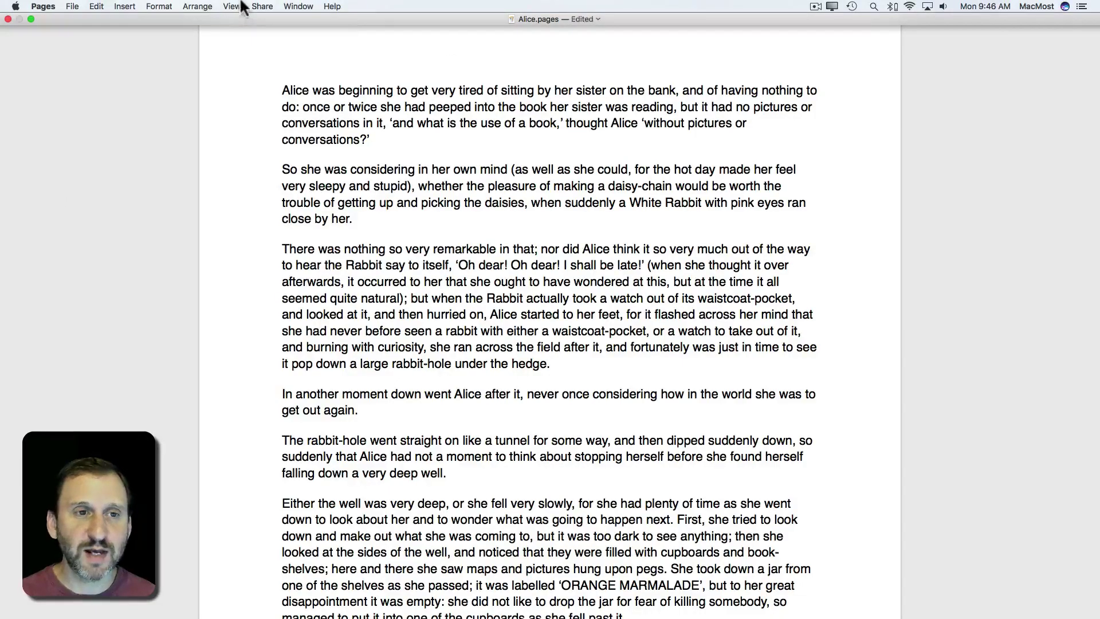
Set View > Zoom to Fit Width and scroll down and up to check the text.
{"action": "left_click", "coordinate": [232, 7]}
{"action": "left_click", "coordinate": [277, 229]}
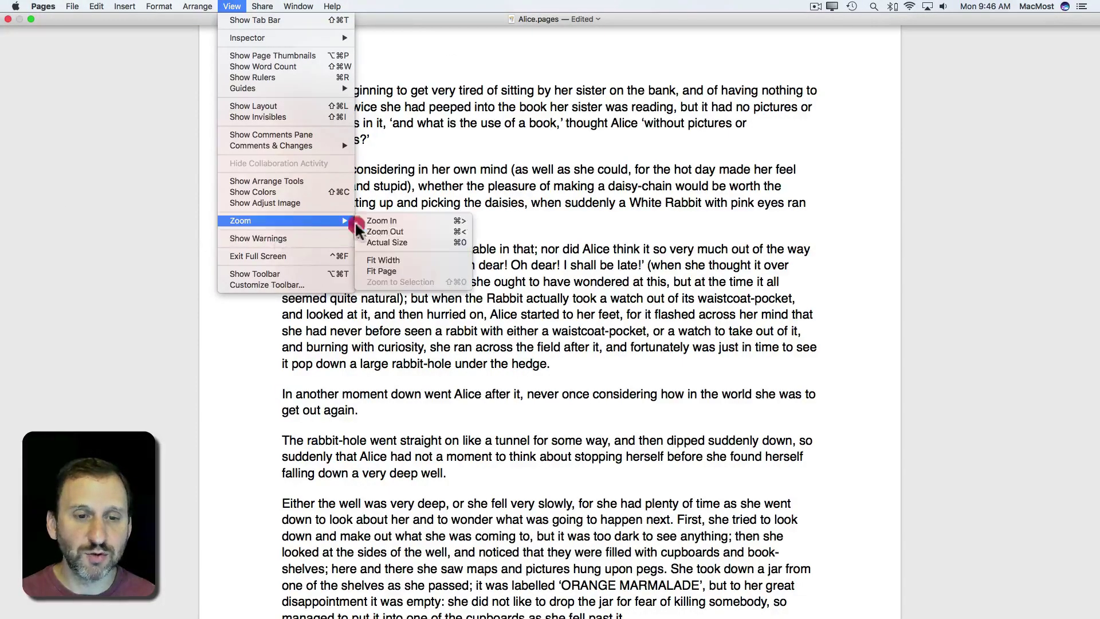
{"action": "left_click", "coordinate": [389, 260]}
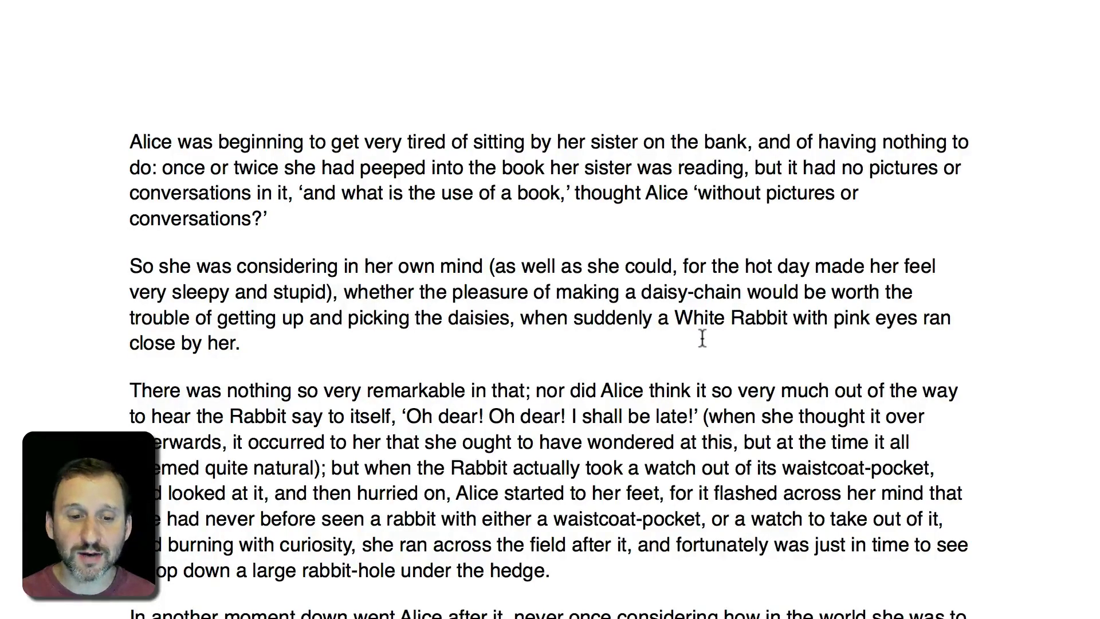
{"action": "scroll", "coordinate": [702, 338], "scroll_direction": "down", "scroll_amount": 5}
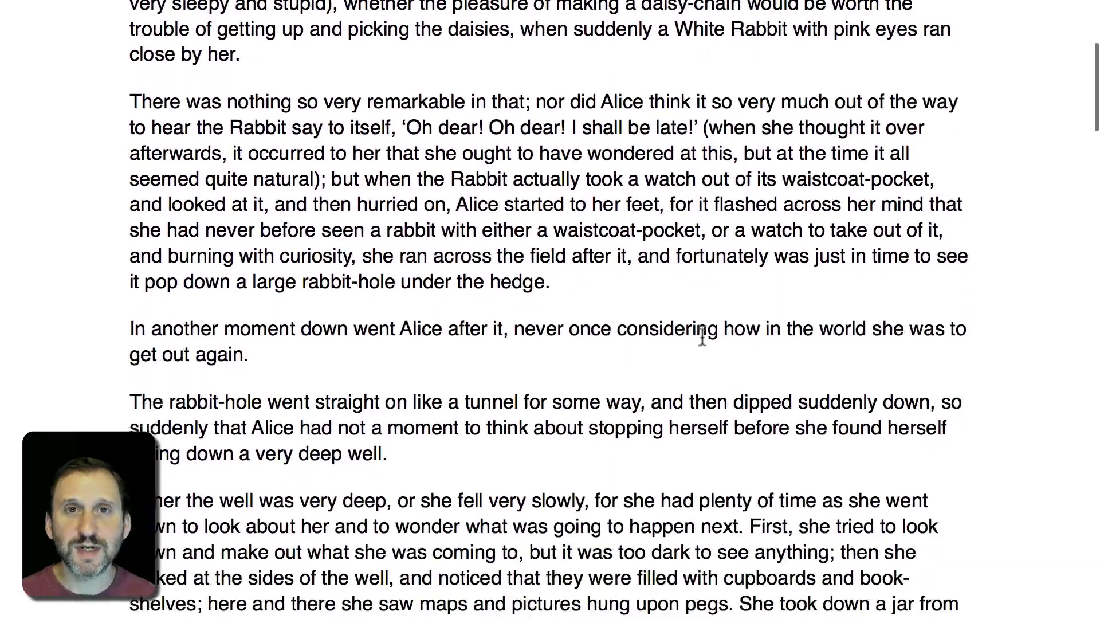
{"action": "scroll", "coordinate": [703, 337], "scroll_direction": "up", "scroll_amount": 5}
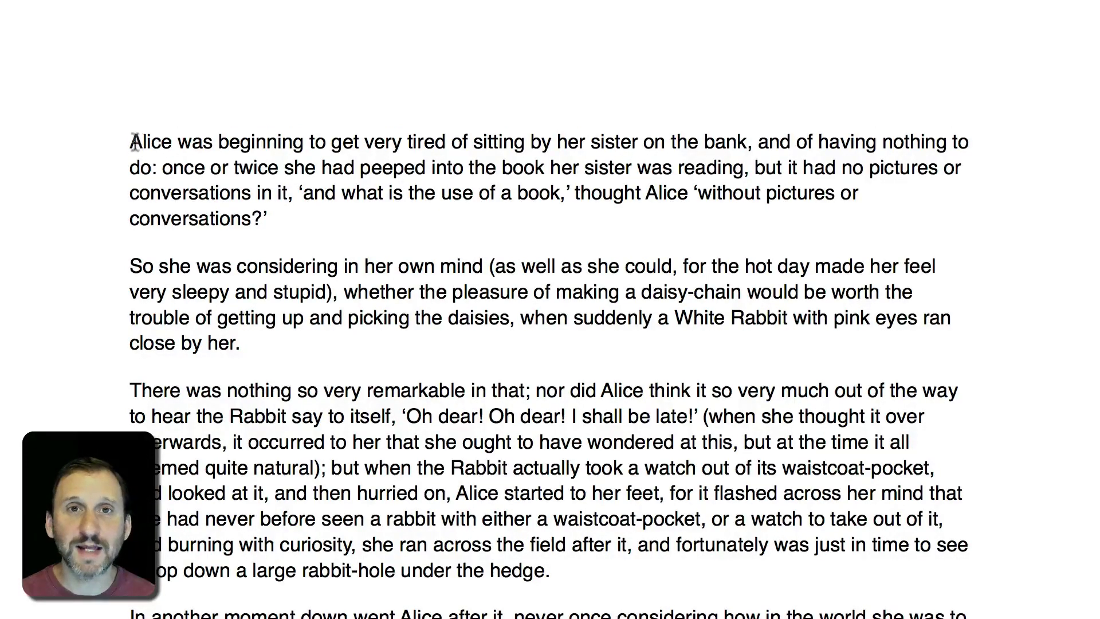
{"action": "mouse_move", "coordinate": [187, 7]}
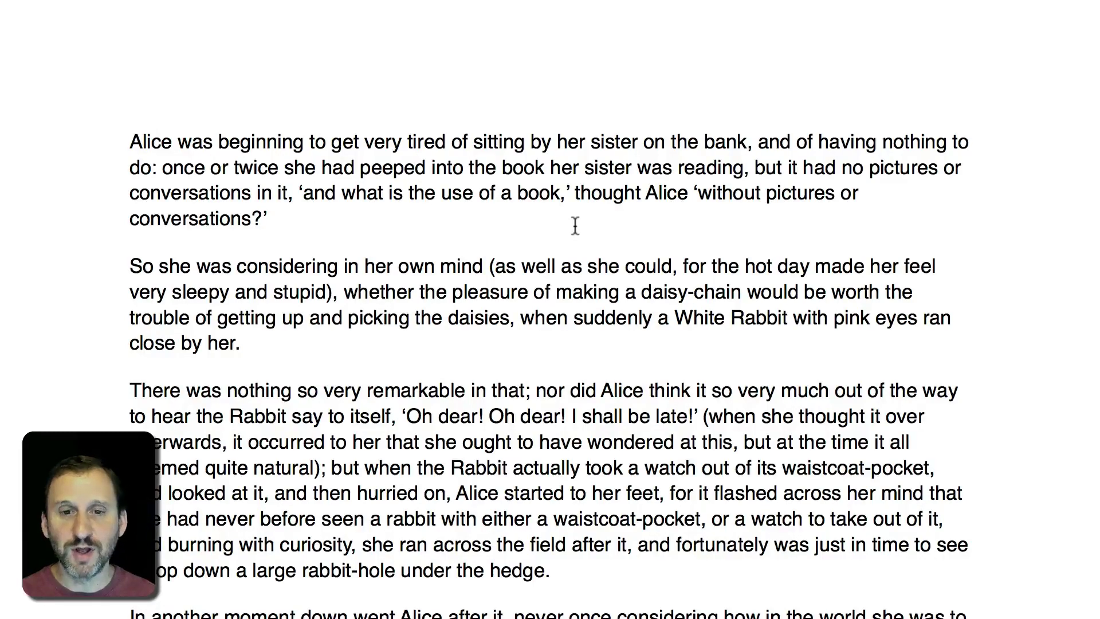
{"action": "key", "text": "ctrl+Left"}
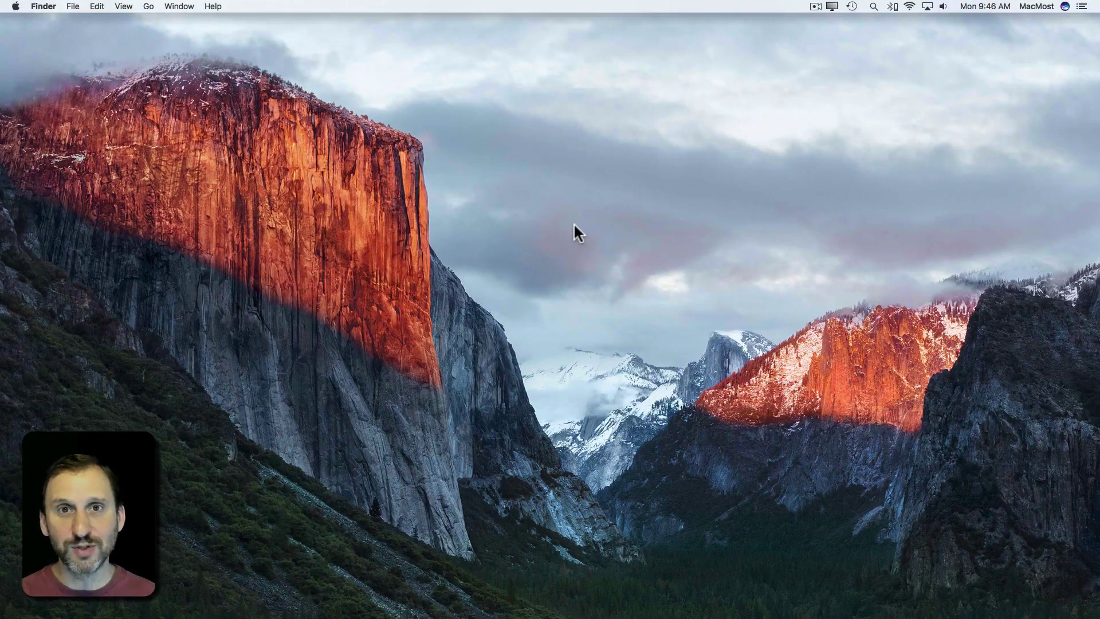
{"action": "key", "text": "ctrl+Right"}
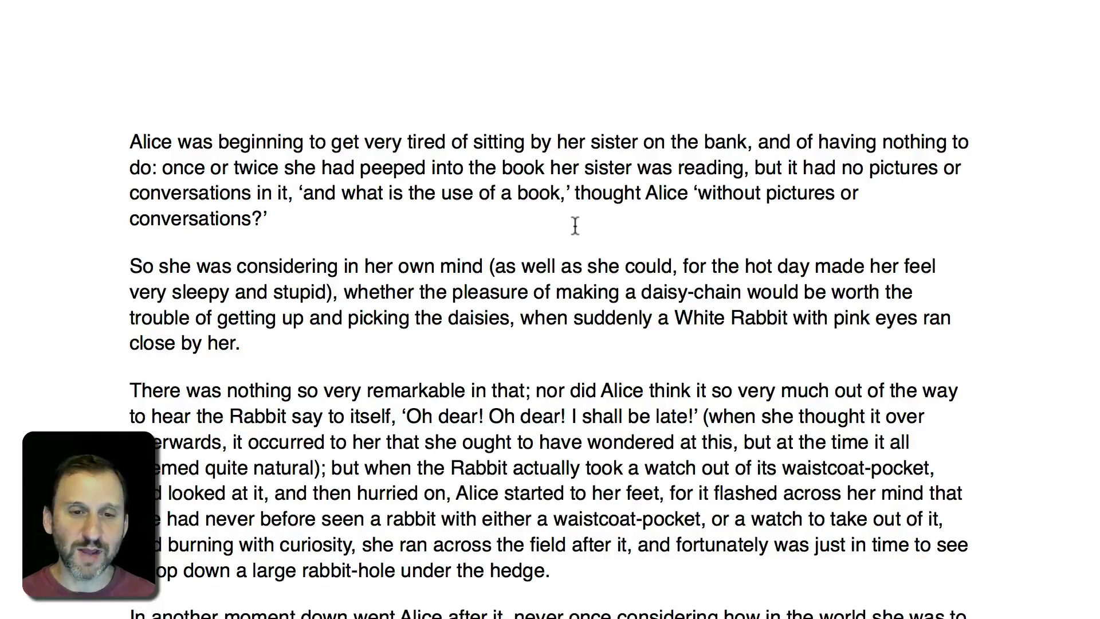
{"action": "key", "text": "ctrl+Left"}
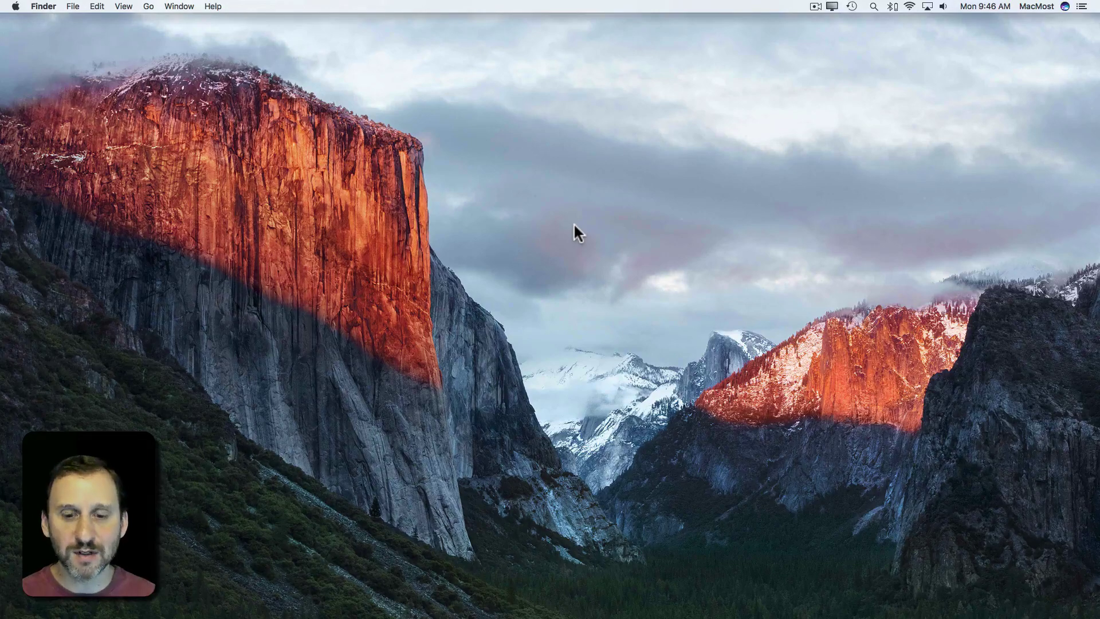
{"action": "key", "text": "ctrl+Right"}
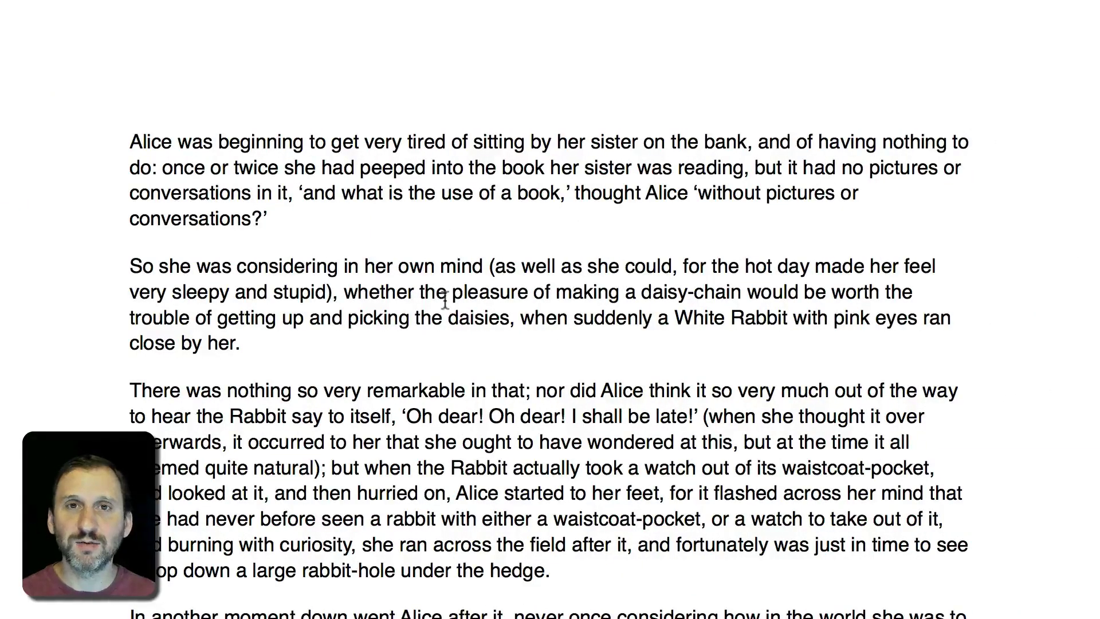
{"action": "key", "text": "ctrl+Left"}
{"action": "key", "text": "ctrl+Right"}
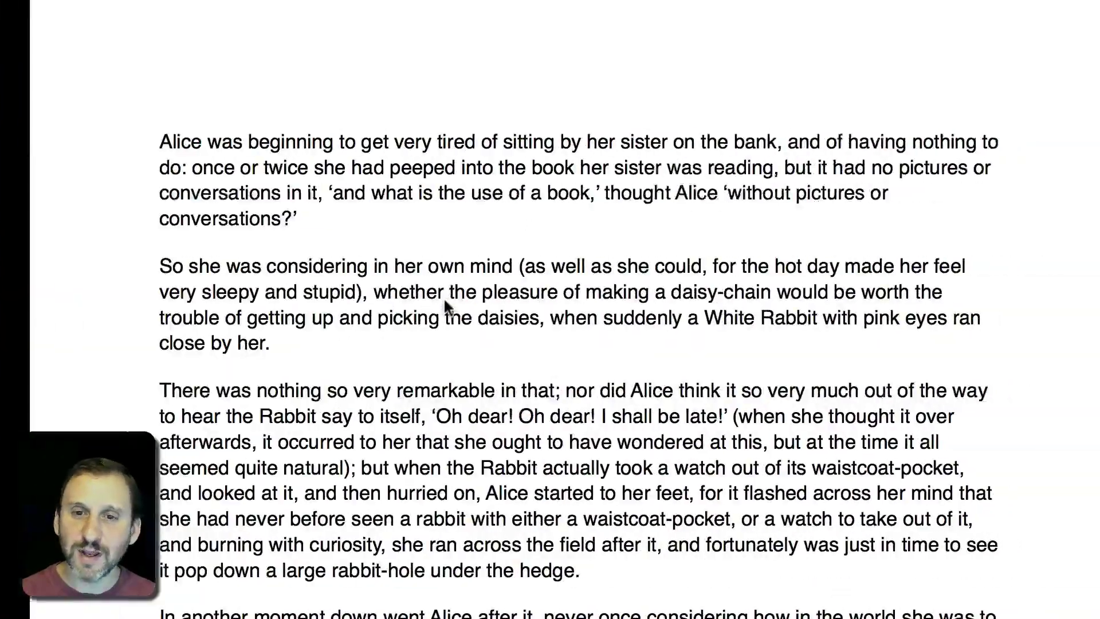